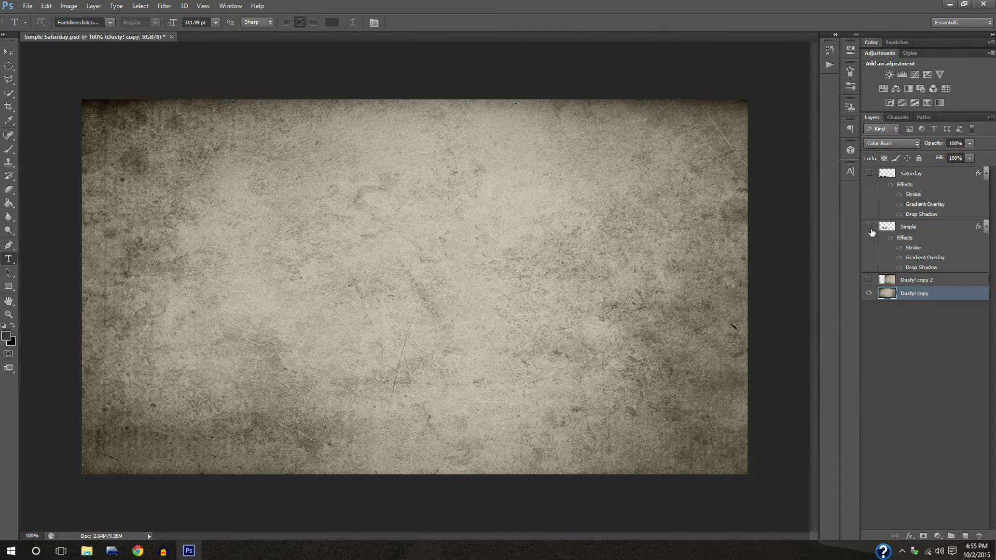
Step: Preview the Simple and Saturday text layers over the dusty texture, and hide both again
{"action": "left_click", "coordinate": [868, 226]}
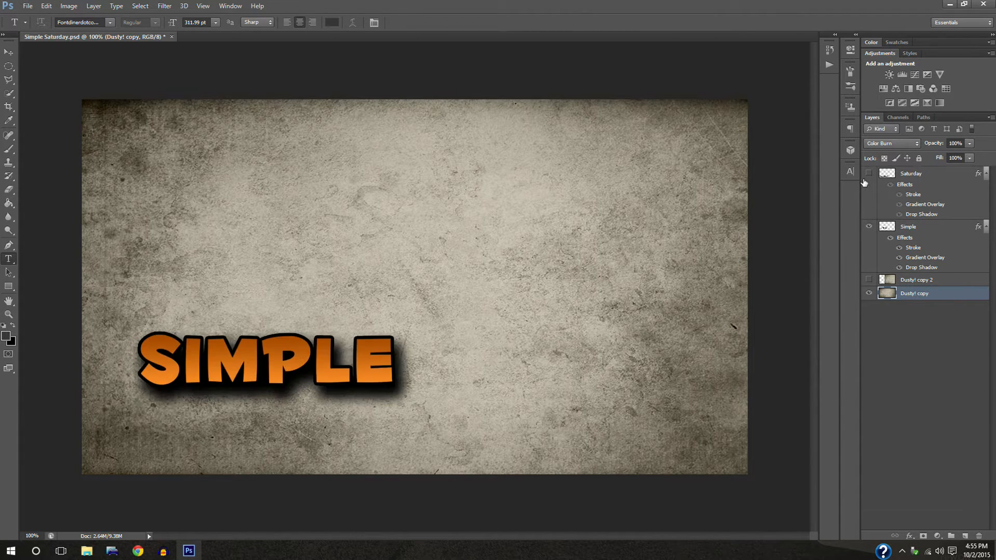
{"action": "left_click", "coordinate": [868, 173]}
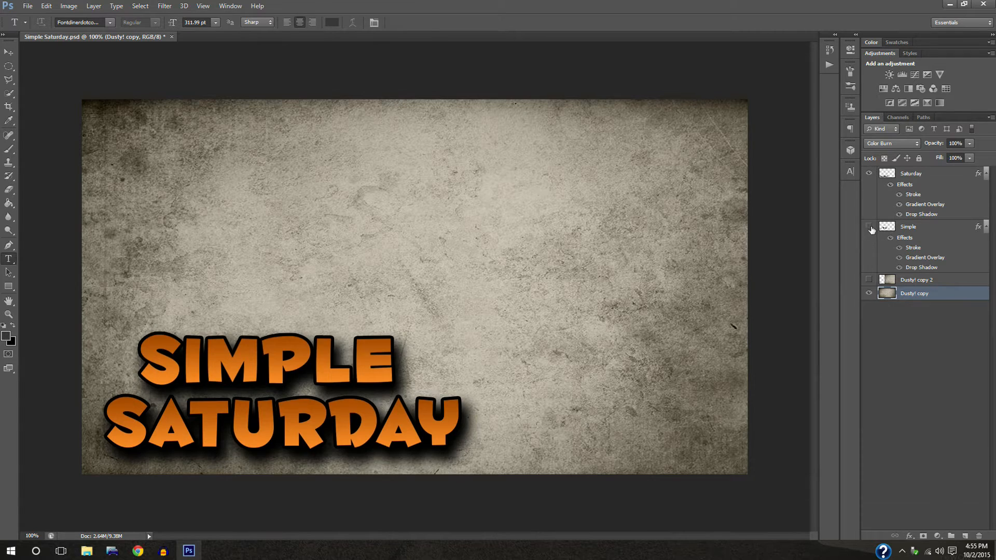
{"action": "left_click", "coordinate": [868, 227]}
{"action": "left_click", "coordinate": [868, 173]}
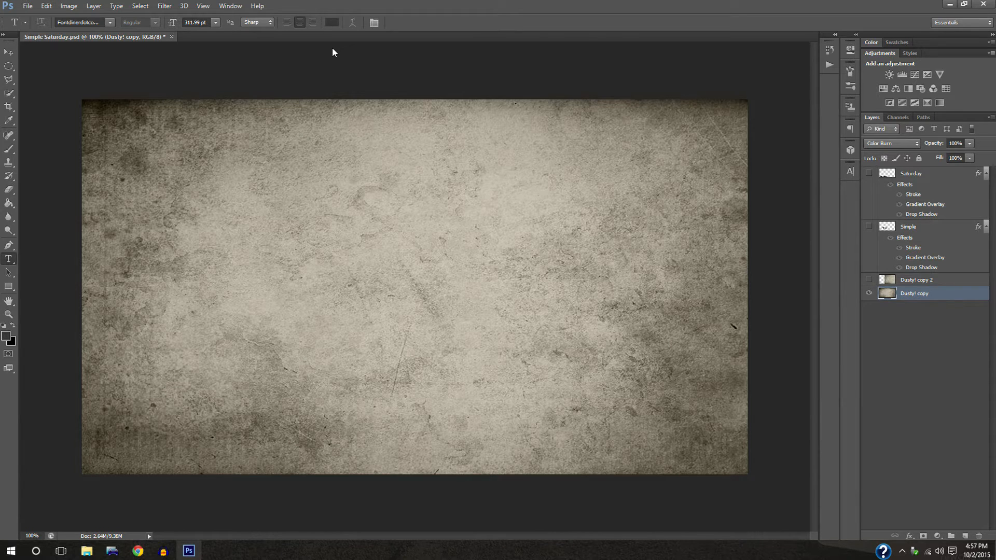
Step: Place the csgo_2014-10-20_22-42-27 screenshot above Dusty! copy and enlarge it slightly past the canvas edges
{"action": "left_click", "coordinate": [28, 8]}
{"action": "left_click", "coordinate": [55, 175]}
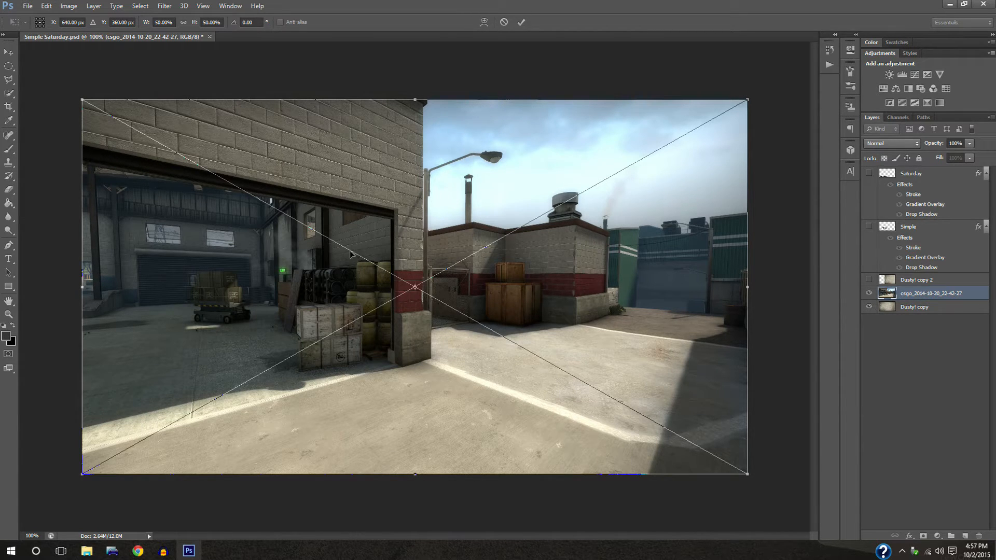
{"action": "left_click_drag", "start_coordinate": [82, 99], "coordinate": [77, 97]}
{"action": "mouse_move", "coordinate": [747, 474]}
{"action": "left_mouse_down"}
{"action": "mouse_move", "coordinate": [777, 460]}
{"action": "mouse_move", "coordinate": [755, 478]}
{"action": "left_mouse_up"}
{"action": "key", "text": "Return"}
{"action": "key", "text": "t"}
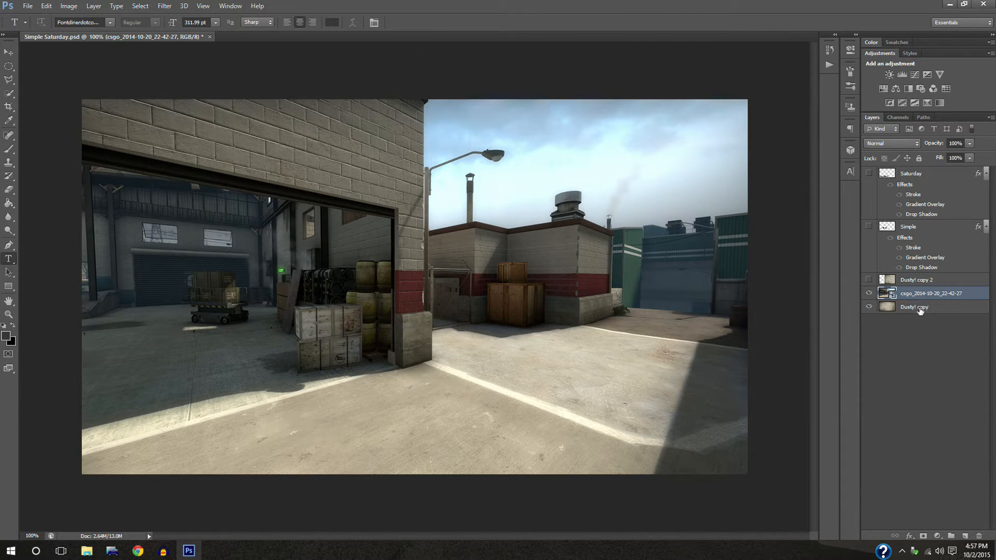
Step: Move the Dusty! copy texture above the game screenshot layer and set its blend mode to Overlay
{"action": "left_click_drag", "start_coordinate": [922, 308], "coordinate": [932, 290]}
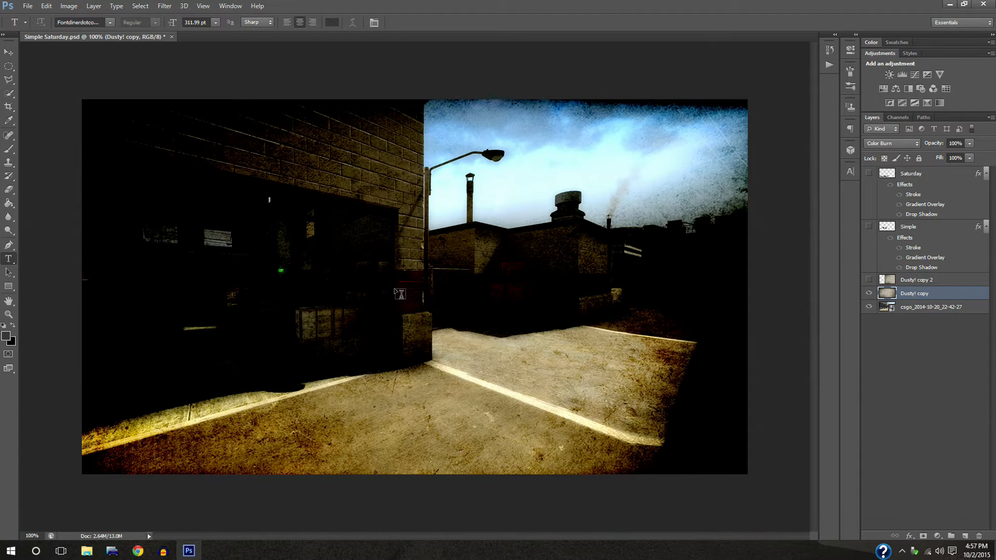
{"action": "left_click", "coordinate": [906, 145]}
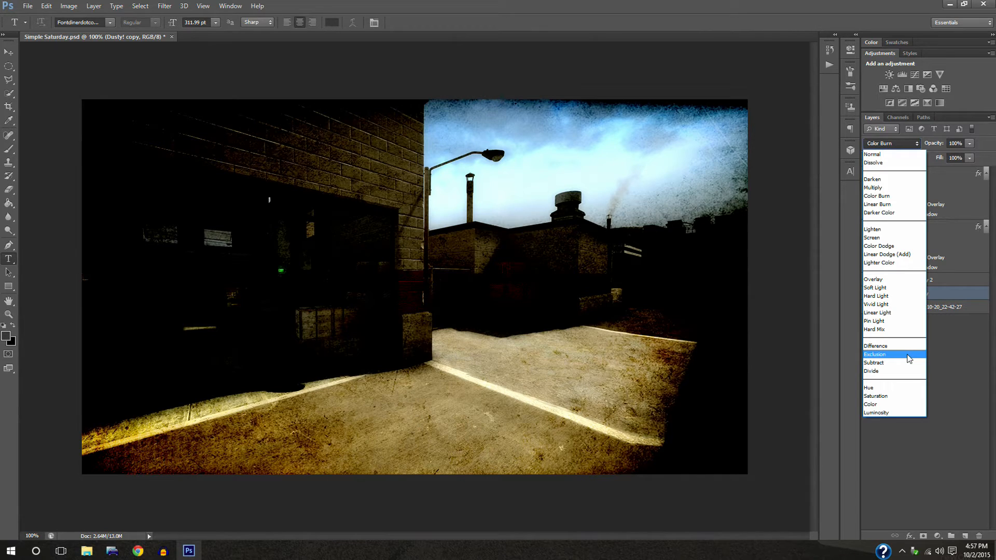
{"action": "left_click", "coordinate": [945, 353]}
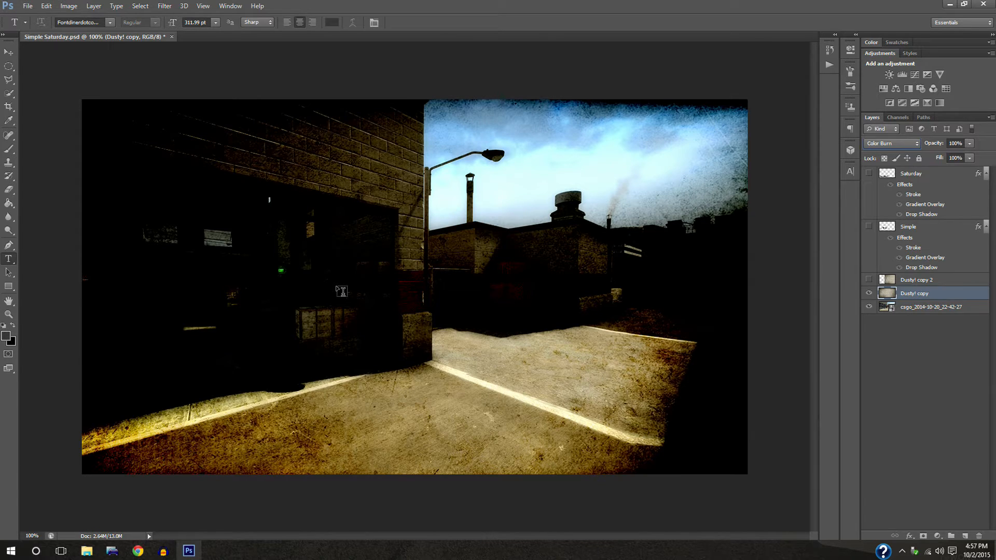
{"action": "left_click", "coordinate": [891, 144]}
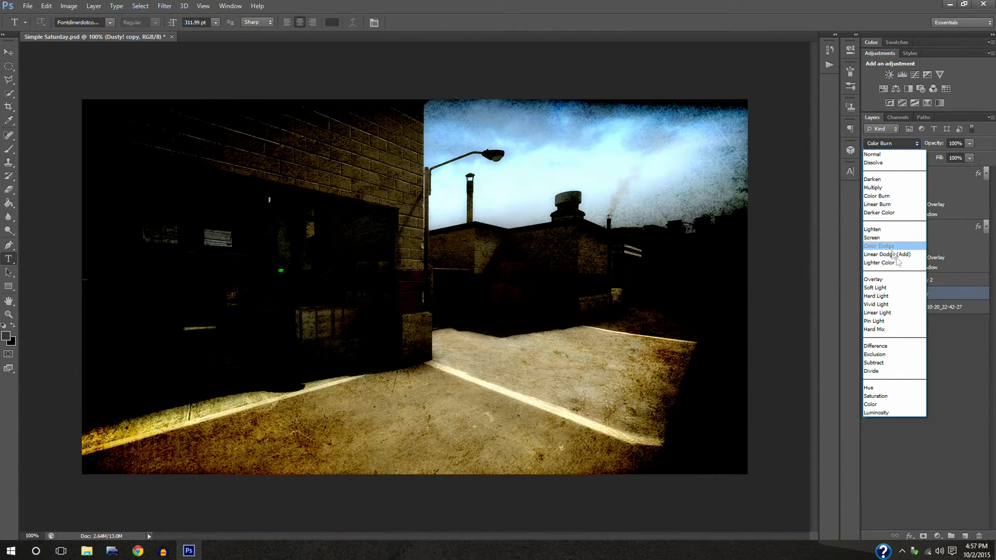
{"action": "left_click", "coordinate": [893, 411]}
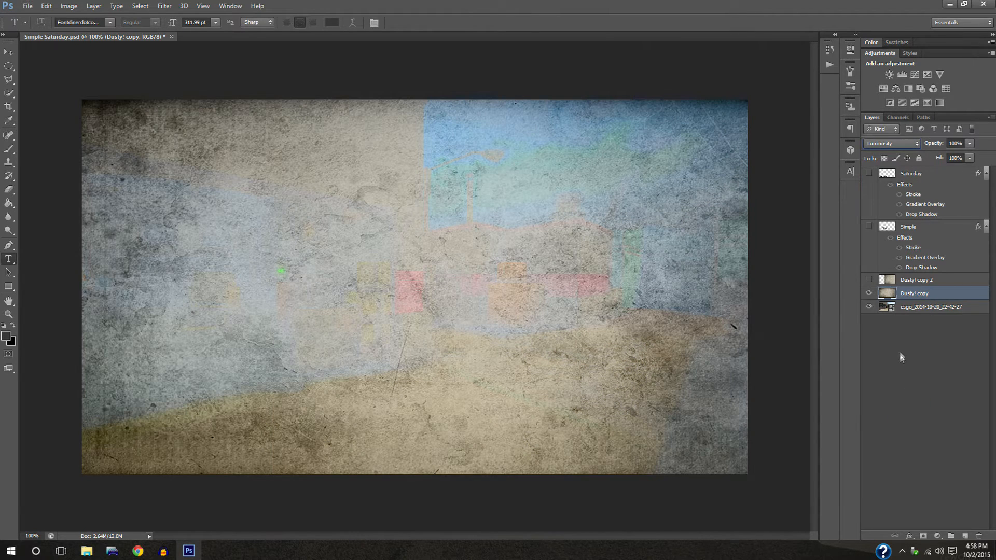
{"action": "left_click", "coordinate": [882, 143]}
{"action": "left_click", "coordinate": [876, 279]}
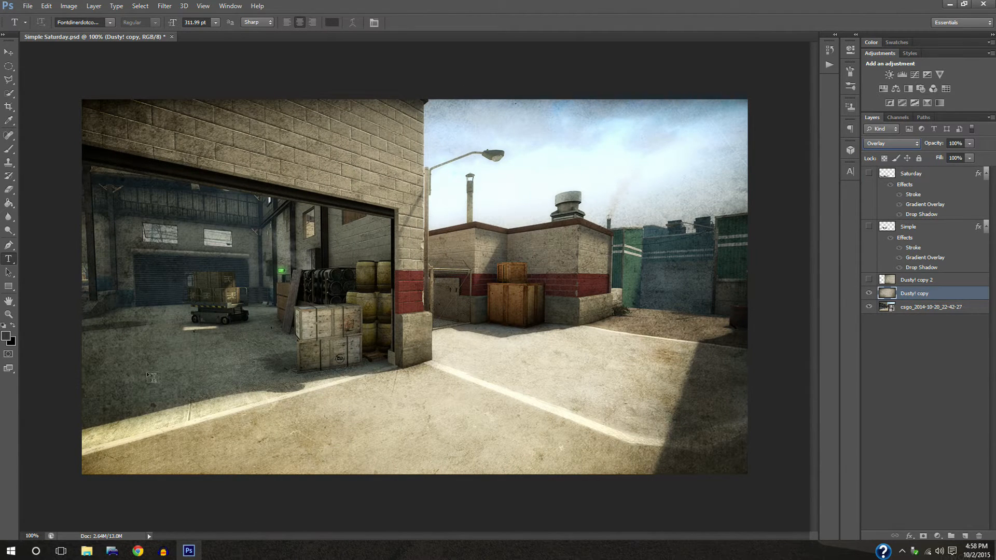
Step: Compare the game scene with and without the Dusty! copy texture overlay
{"action": "left_click", "coordinate": [869, 294]}
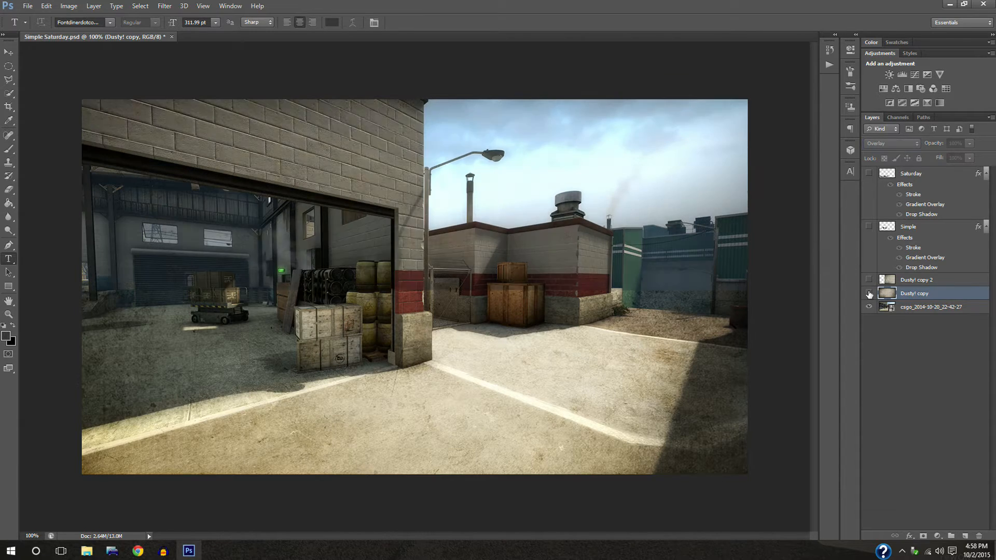
{"action": "left_click", "coordinate": [869, 294]}
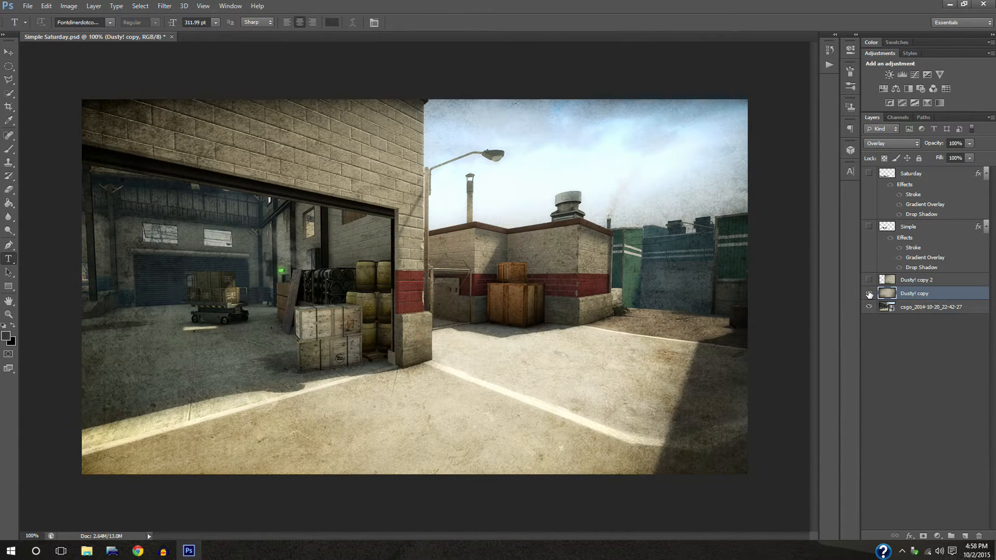
{"action": "left_click", "coordinate": [869, 294]}
{"action": "left_click", "coordinate": [869, 294]}
Step: Place the gas-masked soldier picture above Dusty! copy, scaled up proportionally to fill the canvas height and positioned near the center
{"action": "left_click", "coordinate": [27, 5]}
{"action": "left_click", "coordinate": [52, 169]}
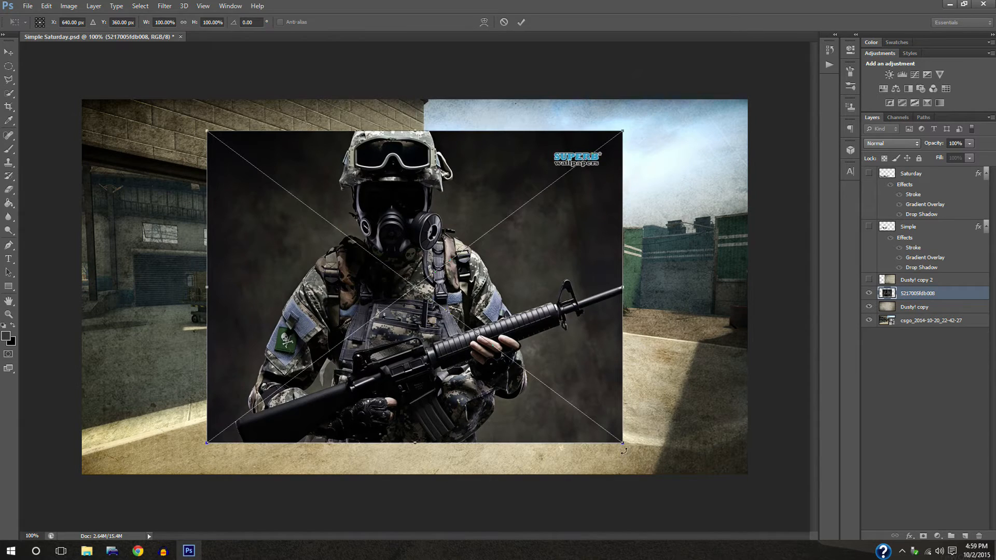
{"action": "left_click_drag", "start_coordinate": [624, 446], "coordinate": [707, 488]}
{"action": "left_click_drag", "start_coordinate": [566, 430], "coordinate": [549, 405]}
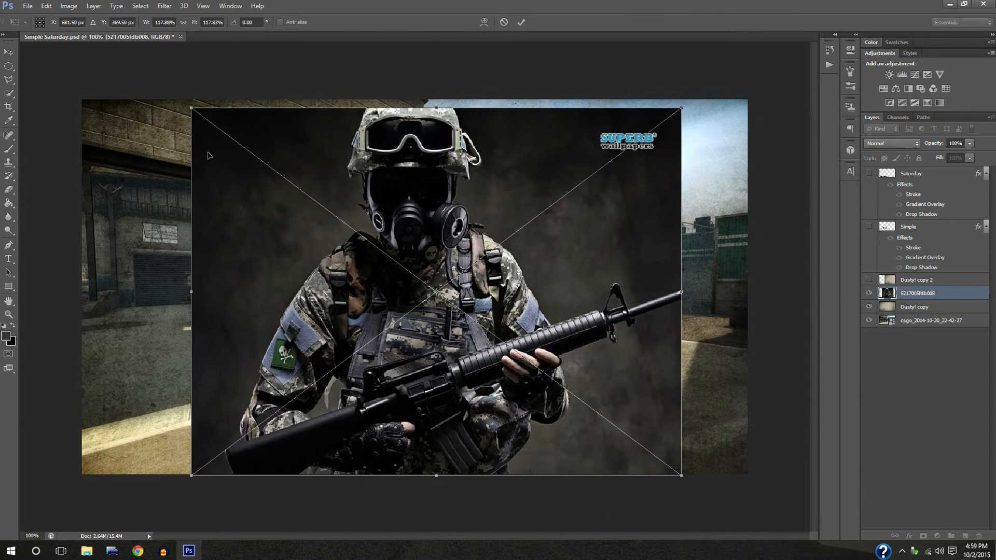
{"action": "left_click_drag", "start_coordinate": [190, 106], "coordinate": [167, 89]}
{"action": "key", "text": "Return"}
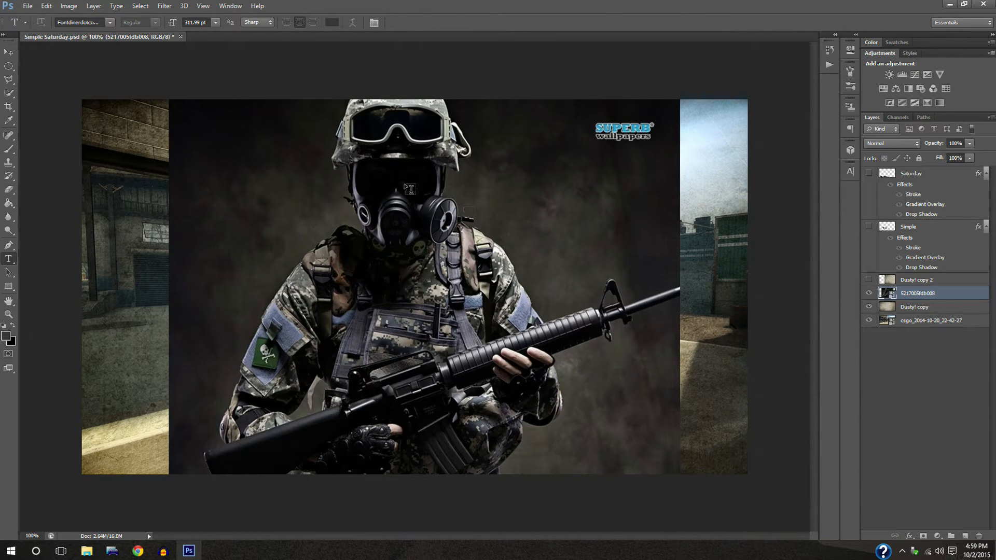
Step: Select the soldier's torso, arms and rifle stock using the Quick Selection tool with a 66 px brush
{"action": "left_click", "coordinate": [9, 94]}
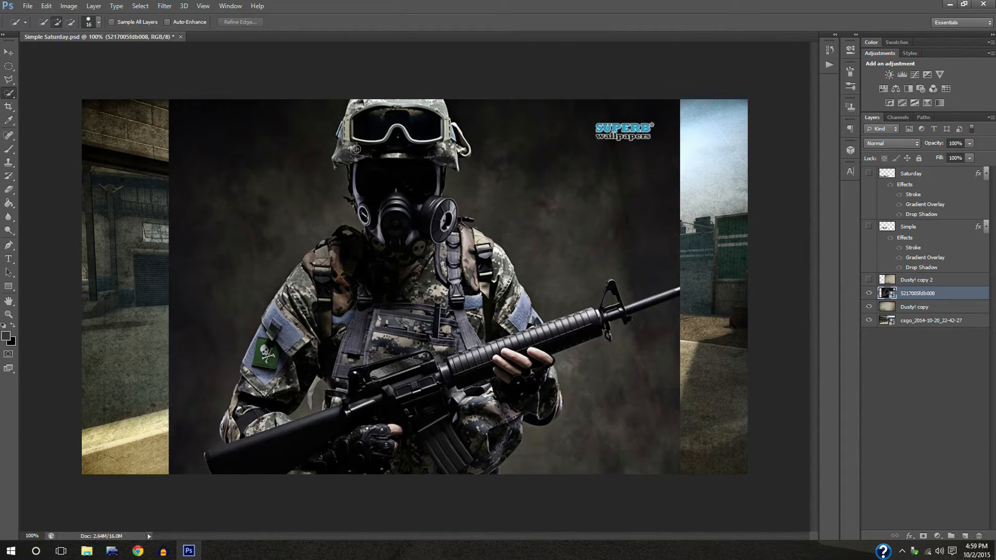
{"action": "left_click", "coordinate": [94, 26]}
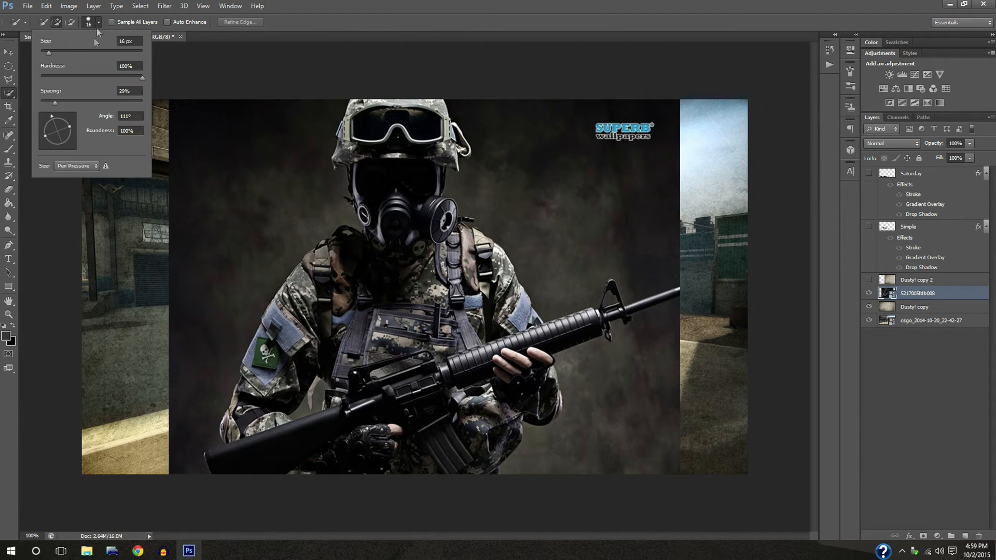
{"action": "left_click_drag", "start_coordinate": [49, 52], "coordinate": [73, 53]}
{"action": "mouse_move", "coordinate": [397, 291]}
{"action": "left_mouse_down"}
{"action": "mouse_move", "coordinate": [422, 378]}
{"action": "mouse_move", "coordinate": [421, 367]}
{"action": "mouse_move", "coordinate": [389, 399]}
{"action": "mouse_move", "coordinate": [388, 449]}
{"action": "mouse_move", "coordinate": [382, 426]}
{"action": "mouse_move", "coordinate": [323, 448]}
{"action": "mouse_move", "coordinate": [249, 417]}
{"action": "mouse_move", "coordinate": [329, 291]}
{"action": "mouse_move", "coordinate": [338, 272]}
{"action": "mouse_move", "coordinate": [325, 269]}
{"action": "mouse_move", "coordinate": [322, 295]}
{"action": "mouse_move", "coordinate": [282, 339]}
{"action": "mouse_move", "coordinate": [242, 428]}
{"action": "left_mouse_up"}
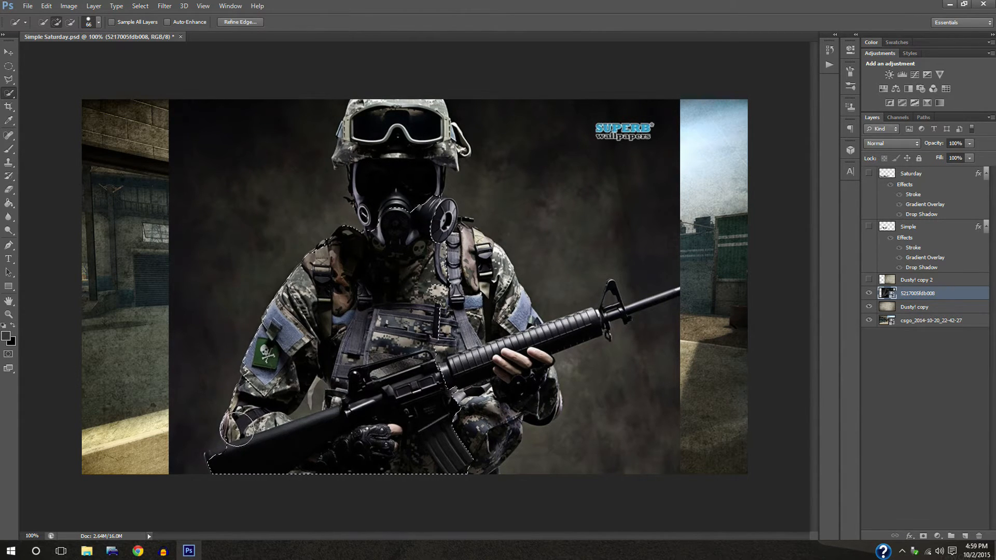
{"action": "mouse_move", "coordinate": [304, 428]}
{"action": "left_mouse_down"}
{"action": "mouse_move", "coordinate": [380, 412]}
{"action": "mouse_move", "coordinate": [475, 371]}
{"action": "mouse_move", "coordinate": [510, 375]}
{"action": "left_mouse_up"}
Step: Clean up the selection near the elbow and extend it over the soldier's shoulder, gas mask and helmet
{"action": "key", "text": "alt"}
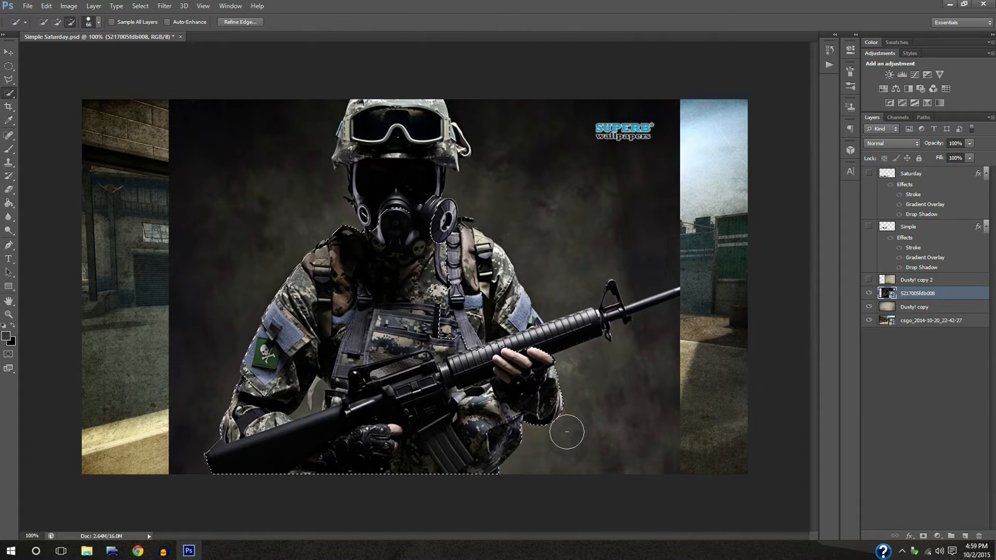
{"action": "key", "text": "alt"}
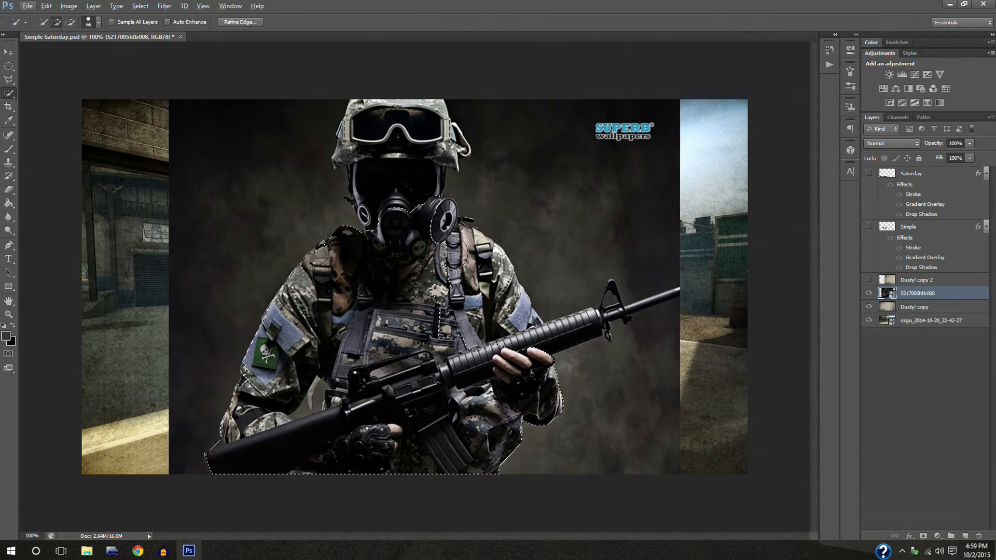
{"action": "mouse_move", "coordinate": [449, 260]}
{"action": "left_mouse_down"}
{"action": "mouse_move", "coordinate": [478, 275]}
{"action": "mouse_move", "coordinate": [488, 311]}
{"action": "mouse_move", "coordinate": [510, 308]}
{"action": "left_mouse_up"}
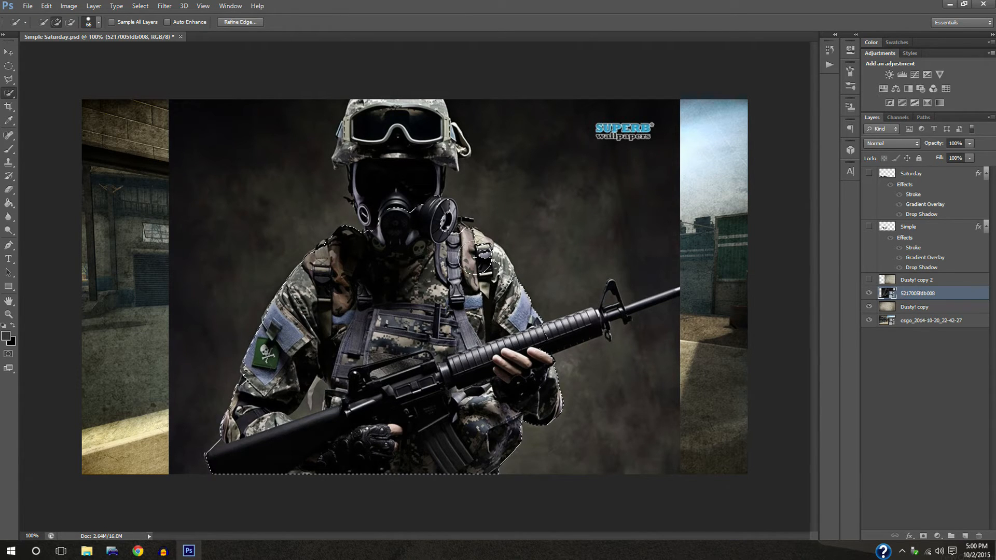
{"action": "mouse_move", "coordinate": [472, 265]}
{"action": "left_mouse_down"}
{"action": "mouse_move", "coordinate": [395, 191]}
{"action": "mouse_move", "coordinate": [401, 114]}
{"action": "left_mouse_up"}
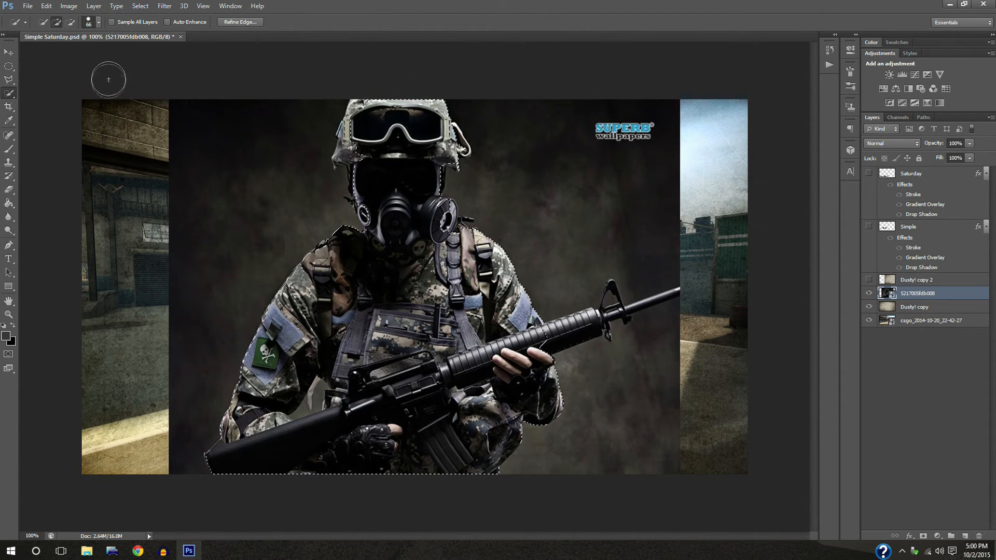
Step: Add the rifle's handguard to the selection with a 38 px brush
{"action": "left_click", "coordinate": [98, 22]}
{"action": "left_click_drag", "start_coordinate": [54, 56], "coordinate": [56, 56]}
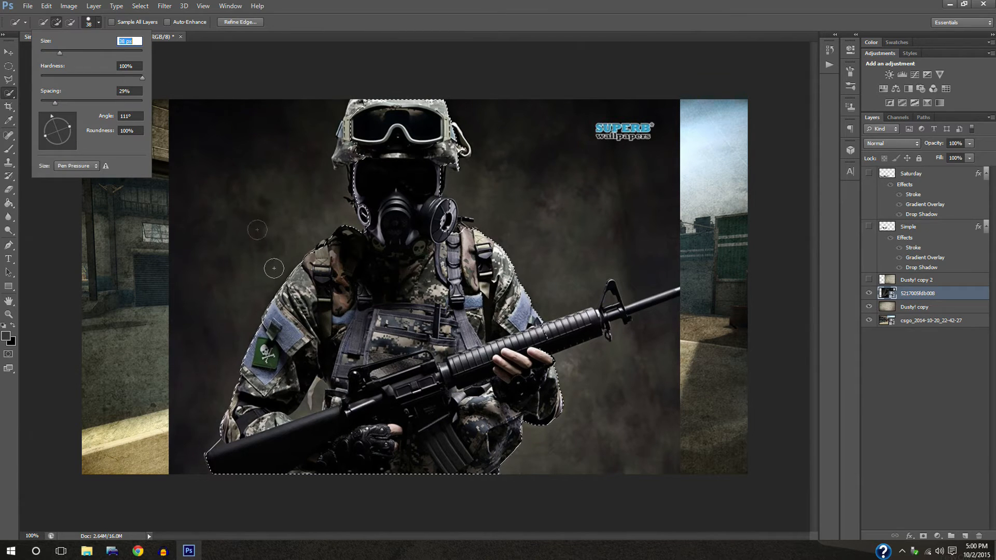
{"action": "left_click_drag", "start_coordinate": [553, 340], "coordinate": [561, 337]}
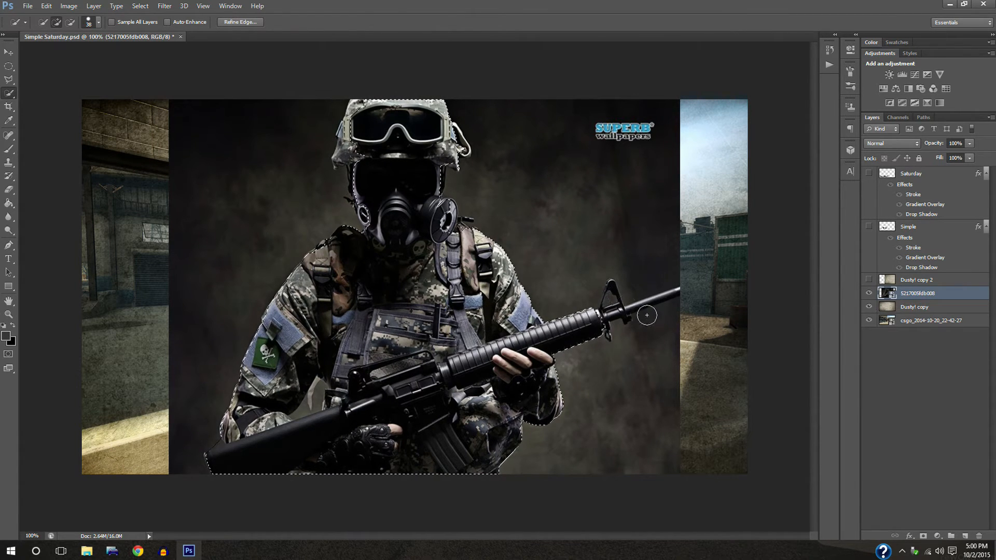
Step: Add the rifle's barrel and front sight to the selection with a 10 px brush
{"action": "left_click", "coordinate": [99, 23]}
{"action": "type", "text": "10"}
{"action": "key", "text": "Return"}
{"action": "left_click_drag", "start_coordinate": [606, 315], "coordinate": [670, 293]}
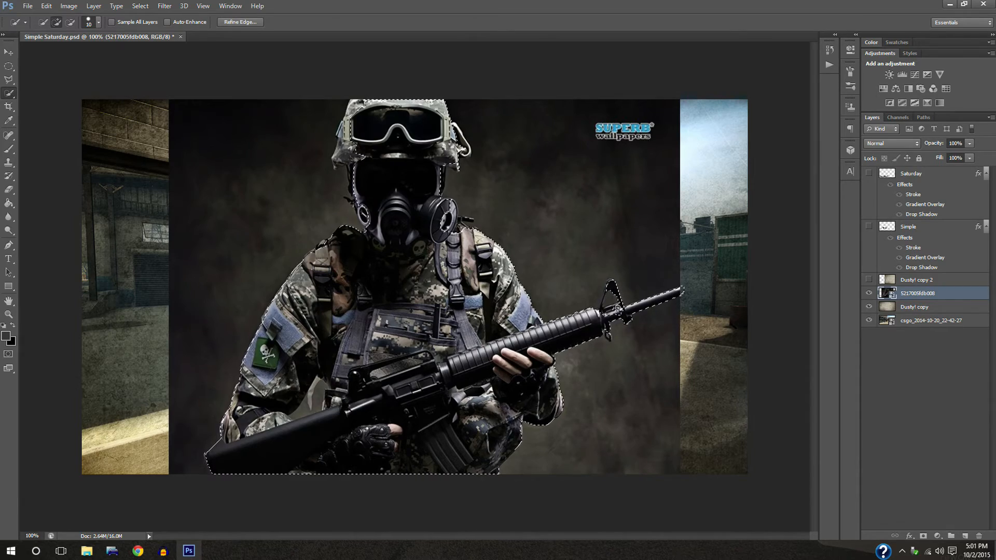
Step: Refine the selection around the rifle's front sight with a 5 px brush
{"action": "left_click", "coordinate": [609, 297], "text": "alt"}
{"action": "scroll", "coordinate": [602, 300], "scroll_direction": "up", "scroll_amount": 8}
{"action": "left_click", "coordinate": [99, 23]}
{"action": "type", "text": "5"}
{"action": "key", "text": "Return"}
{"action": "mouse_move", "coordinate": [607, 302]}
{"action": "left_mouse_down"}
{"action": "mouse_move", "coordinate": [597, 335]}
{"action": "mouse_move", "coordinate": [617, 265]}
{"action": "mouse_move", "coordinate": [589, 291]}
{"action": "left_mouse_up"}
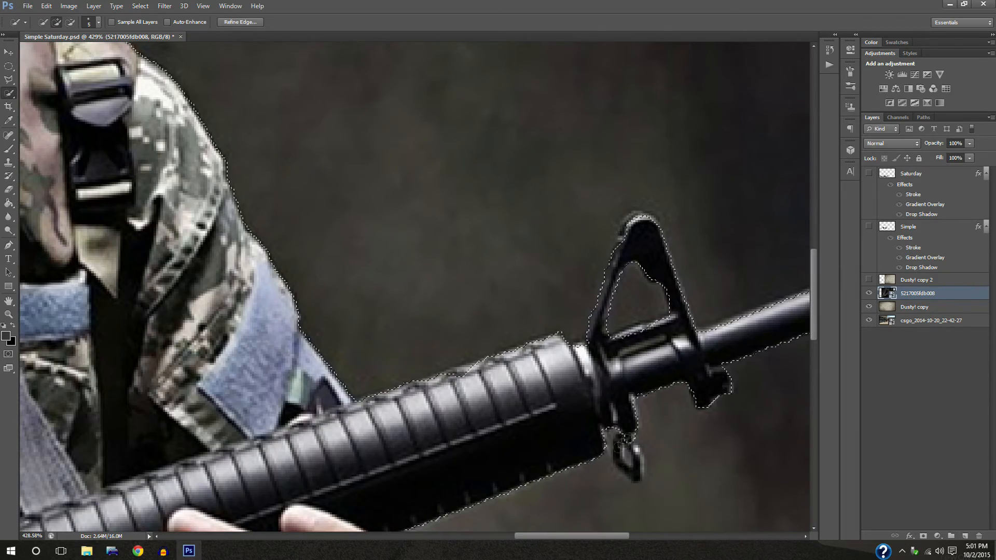
Step: Set the selection brush size to 70 px
{"action": "scroll", "coordinate": [571, 427], "scroll_direction": "down", "scroll_amount": 6}
{"action": "scroll", "coordinate": [512, 408], "scroll_direction": "down", "scroll_amount": 1}
{"action": "left_click", "coordinate": [98, 23]}
{"action": "type", "text": "70"}
{"action": "key", "text": "Return"}
Step: Subtract the background gap between the soldier's arm and torso from the selection with a 12 px brush
{"action": "scroll", "coordinate": [380, 136], "scroll_direction": "down", "scroll_amount": 2}
{"action": "left_click", "coordinate": [90, 23]}
{"action": "left_click_drag", "start_coordinate": [66, 52], "coordinate": [62, 53]}
{"action": "type", "text": "12"}
{"action": "key", "text": "Return"}
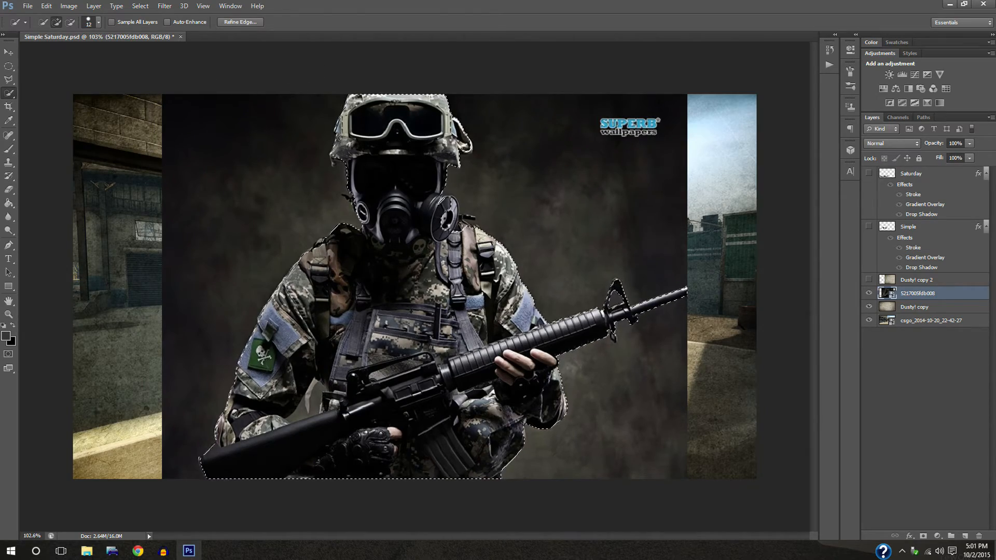
{"action": "scroll", "coordinate": [388, 384], "scroll_direction": "up", "scroll_amount": 3}
{"action": "scroll", "coordinate": [387, 385], "scroll_direction": "down", "scroll_amount": 3}
{"action": "scroll", "coordinate": [388, 385], "scroll_direction": "up", "scroll_amount": 1}
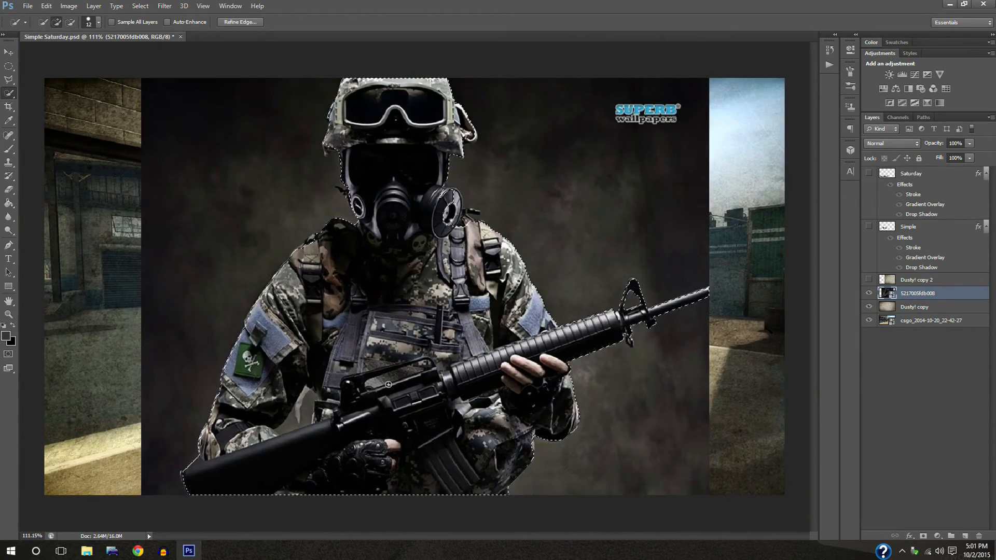
{"action": "scroll", "coordinate": [338, 417], "scroll_direction": "up", "scroll_amount": 3}
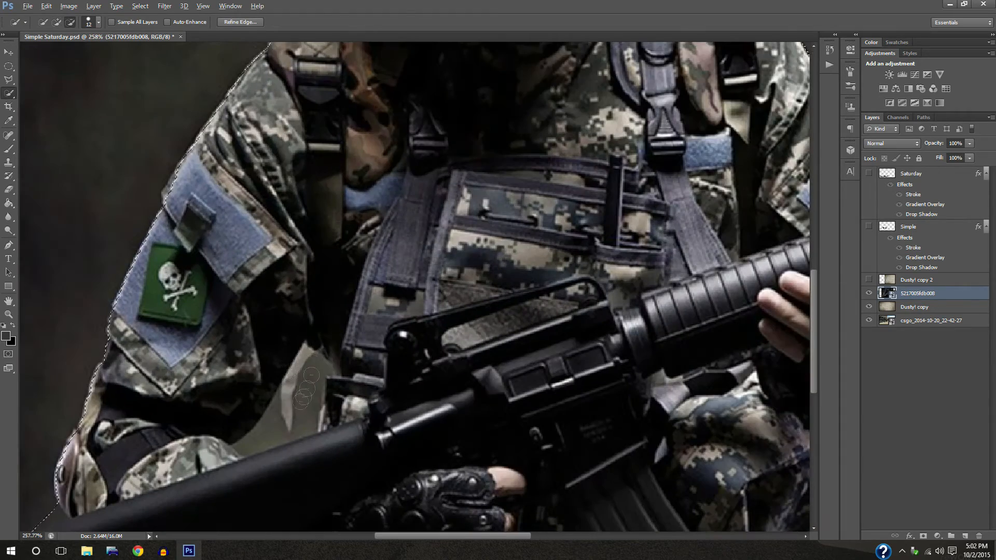
{"action": "key", "text": "alt"}
{"action": "scroll", "coordinate": [310, 411], "scroll_direction": "down", "scroll_amount": 3}
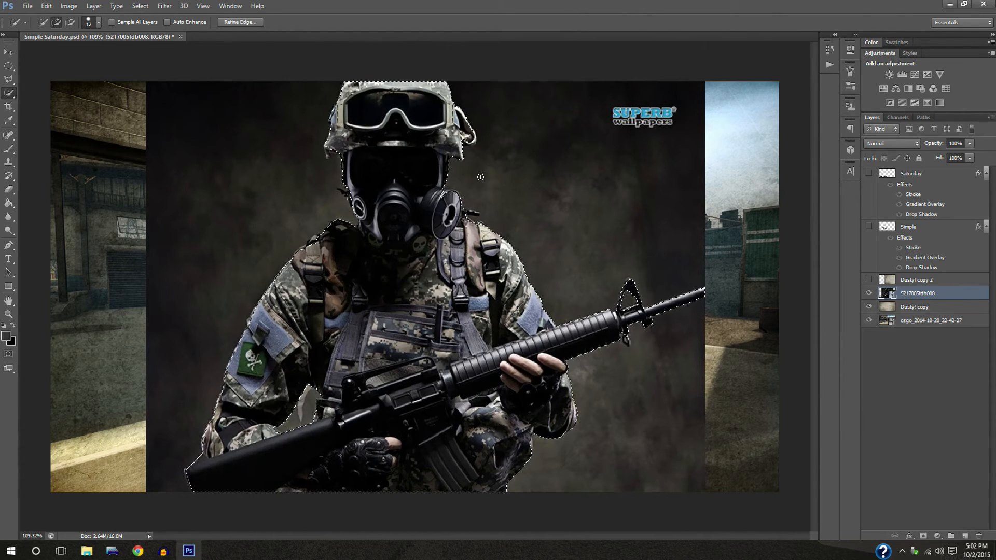
Step: Check the soldier's whole outline and subtract leftover background from the selection
{"action": "scroll", "coordinate": [480, 177], "scroll_direction": "down", "scroll_amount": 6}
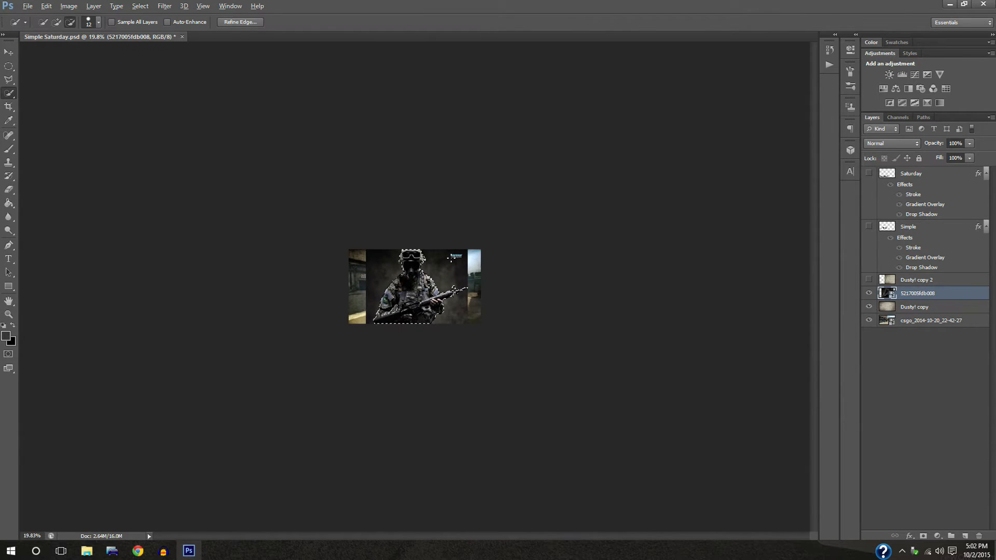
{"action": "scroll", "coordinate": [451, 258], "scroll_direction": "up", "scroll_amount": 1}
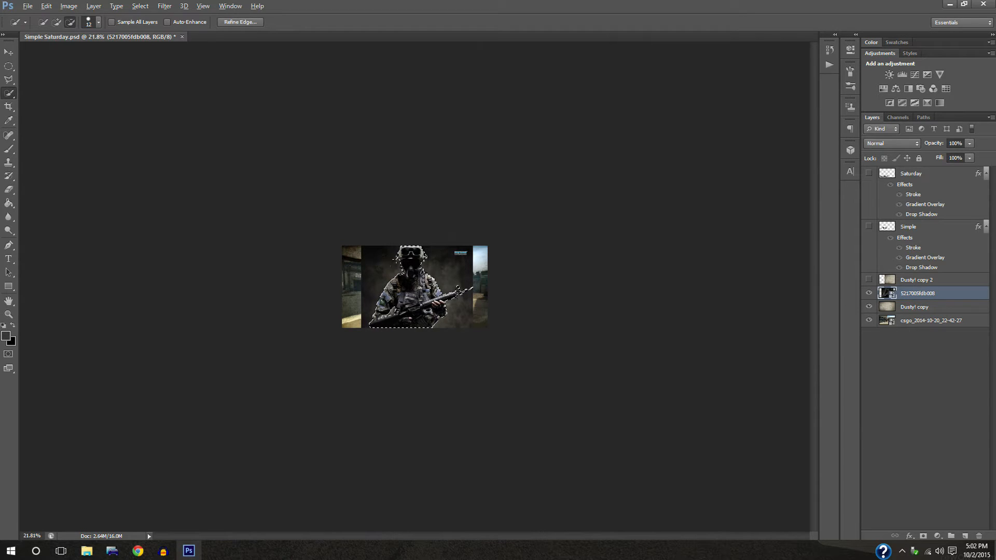
{"action": "scroll", "coordinate": [401, 265], "scroll_direction": "up", "scroll_amount": 8}
{"action": "scroll", "coordinate": [401, 265], "scroll_direction": "up", "scroll_amount": 6}
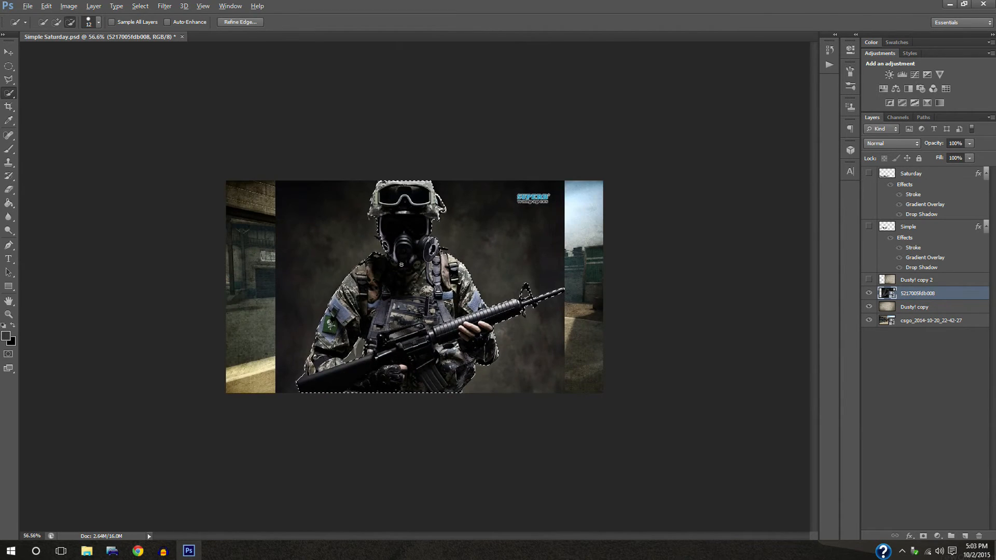
{"action": "key", "text": "alt"}
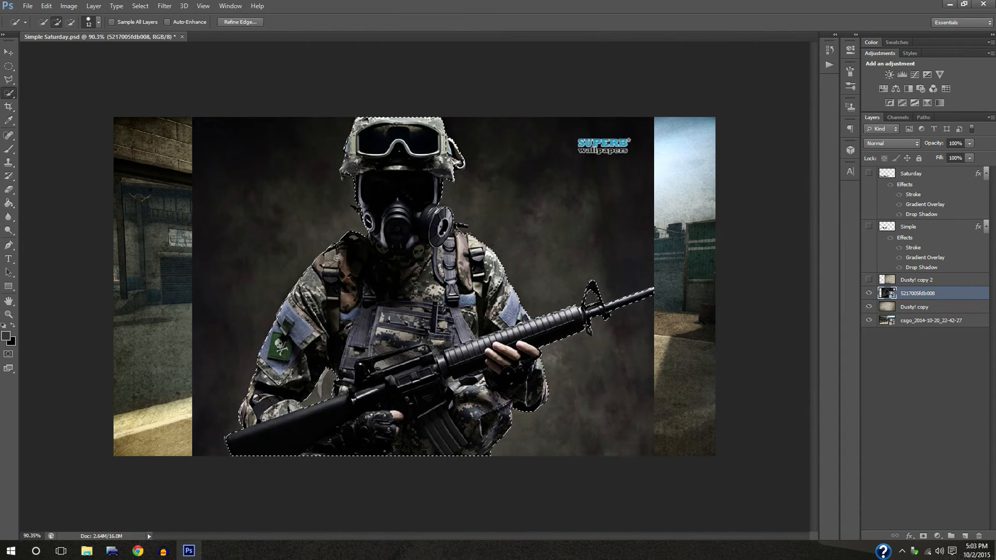
Step: Open Refine Edge for the soldier selection and set the edge detection radius to 0 px
{"action": "left_click", "coordinate": [239, 21]}
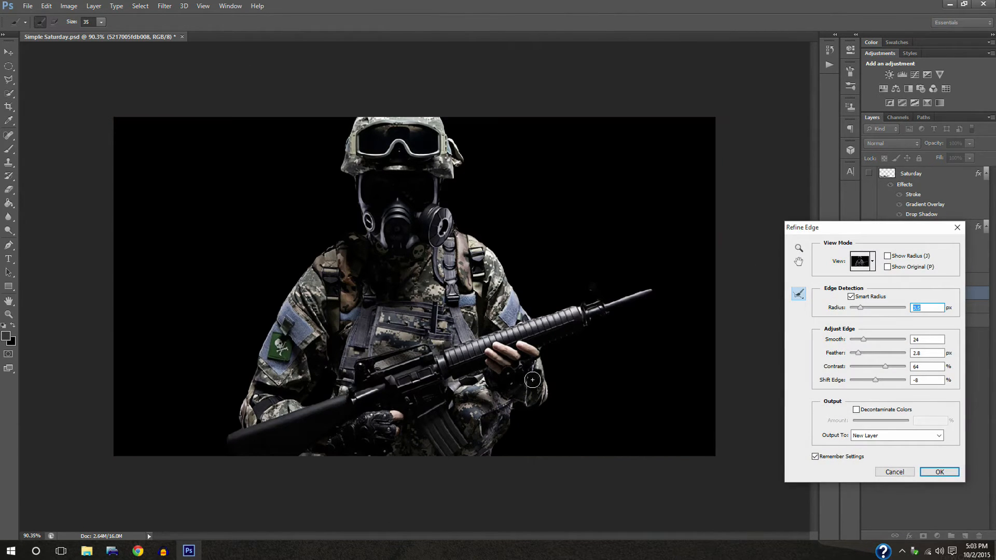
{"action": "left_click", "coordinate": [873, 262]}
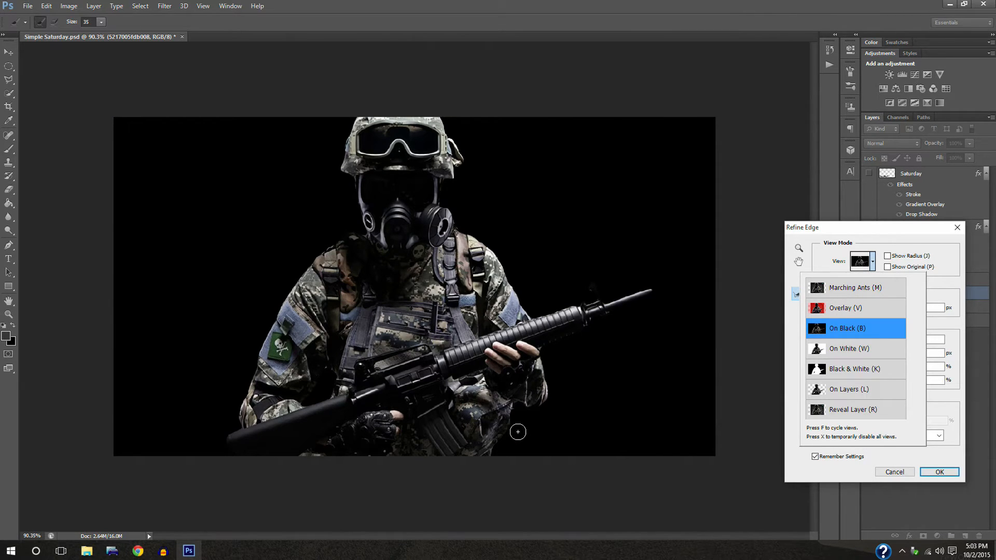
{"action": "left_click", "coordinate": [916, 299]}
{"action": "mouse_move", "coordinate": [860, 307]}
{"action": "left_mouse_down"}
{"action": "mouse_move", "coordinate": [881, 307]}
{"action": "mouse_move", "coordinate": [844, 311]}
{"action": "left_mouse_up"}
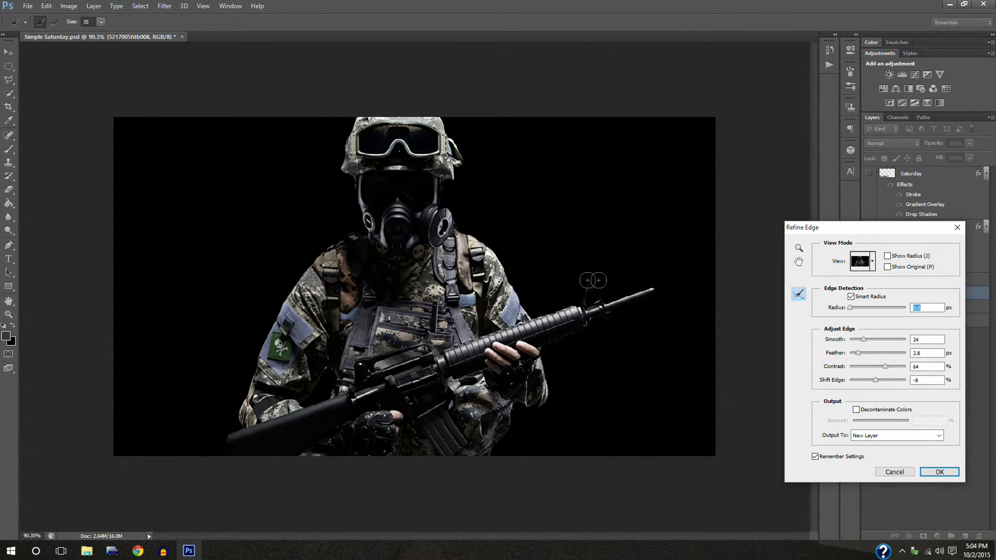
{"action": "mouse_move", "coordinate": [853, 309]}
{"action": "left_mouse_down"}
{"action": "mouse_move", "coordinate": [865, 311]}
{"action": "mouse_move", "coordinate": [827, 313]}
{"action": "left_mouse_up"}
Step: Set the selection edge's Smooth to 38 and Feather to 2.4 px
{"action": "left_click_drag", "start_coordinate": [864, 342], "coordinate": [872, 342]}
{"action": "mouse_move", "coordinate": [864, 356]}
{"action": "left_mouse_down"}
{"action": "mouse_move", "coordinate": [844, 355]}
{"action": "mouse_move", "coordinate": [862, 353]}
{"action": "left_mouse_up"}
{"action": "left_click_drag", "start_coordinate": [862, 353], "coordinate": [852, 353]}
{"action": "left_click_drag", "start_coordinate": [852, 353], "coordinate": [857, 354]}
Step: Try Shift Edge at both extremes on the soldier's outline and set it to -7%
{"action": "left_click_drag", "start_coordinate": [875, 379], "coordinate": [879, 379]}
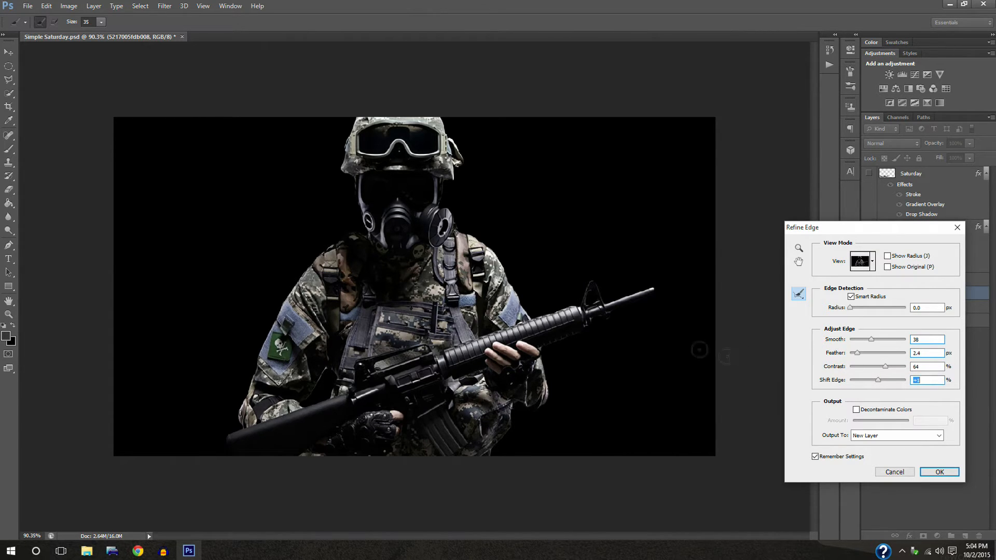
{"action": "left_click_drag", "start_coordinate": [879, 381], "coordinate": [902, 381]}
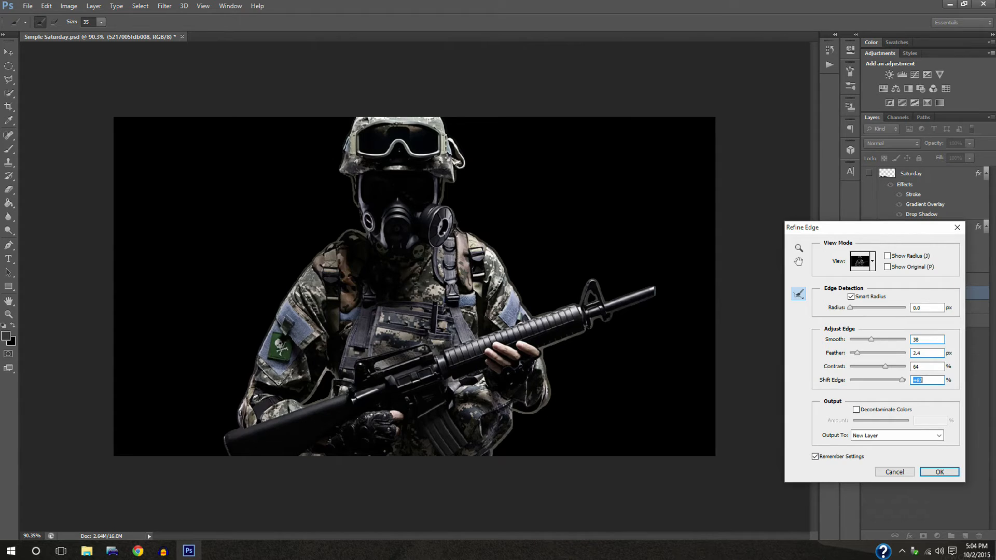
{"action": "left_click_drag", "start_coordinate": [902, 380], "coordinate": [786, 384]}
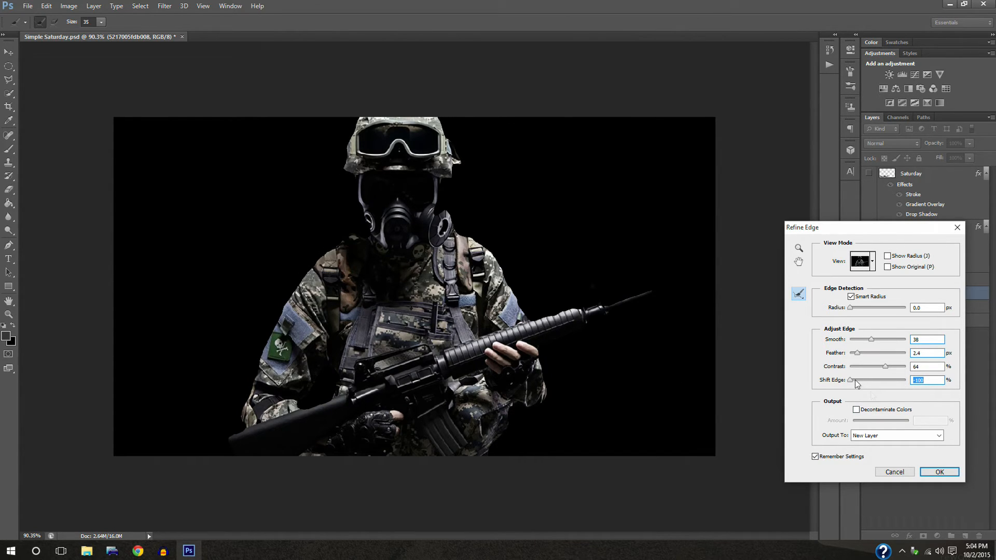
{"action": "left_click_drag", "start_coordinate": [848, 380], "coordinate": [876, 380]}
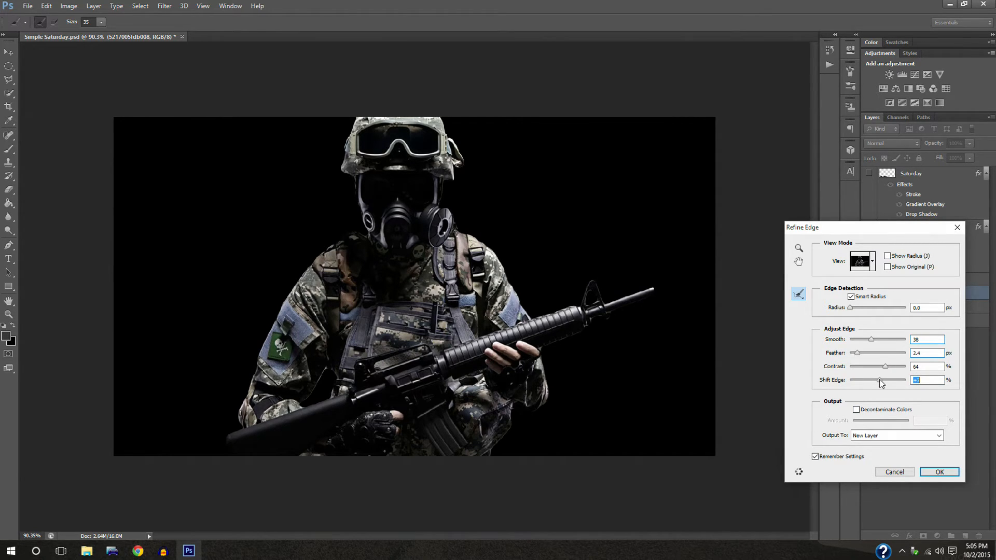
{"action": "left_click_drag", "start_coordinate": [879, 380], "coordinate": [878, 380]}
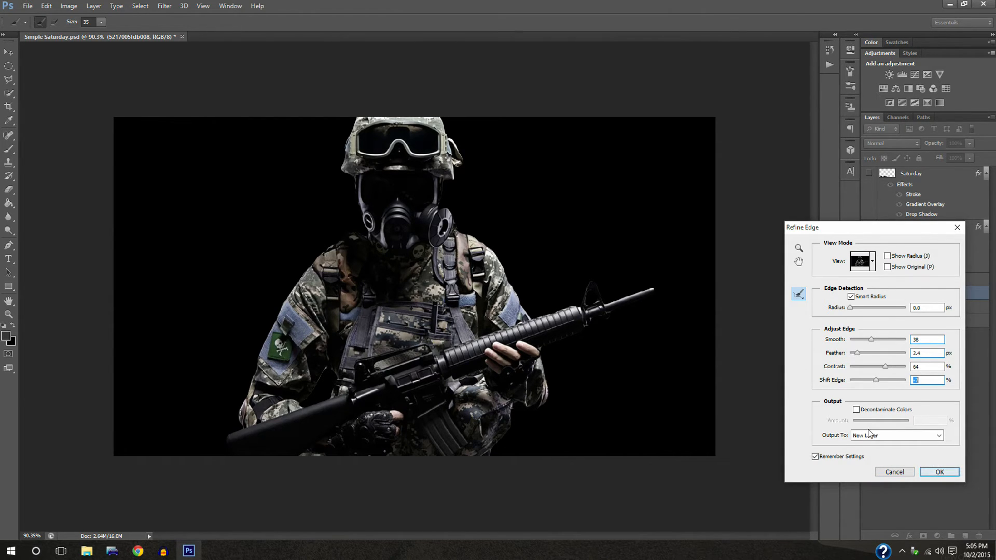
Step: Output the refined soldier selection to a new layer
{"action": "left_click", "coordinate": [939, 436]}
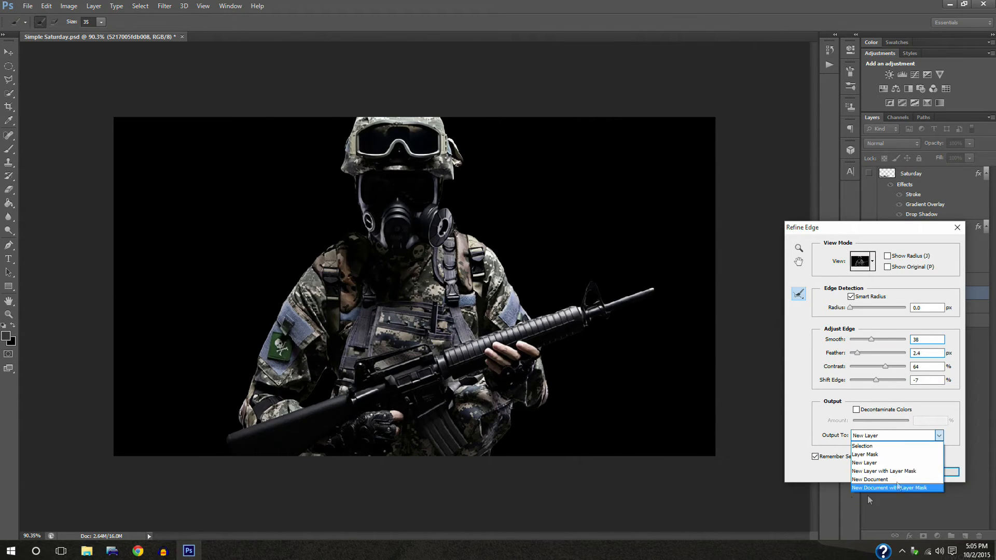
{"action": "left_click", "coordinate": [876, 462]}
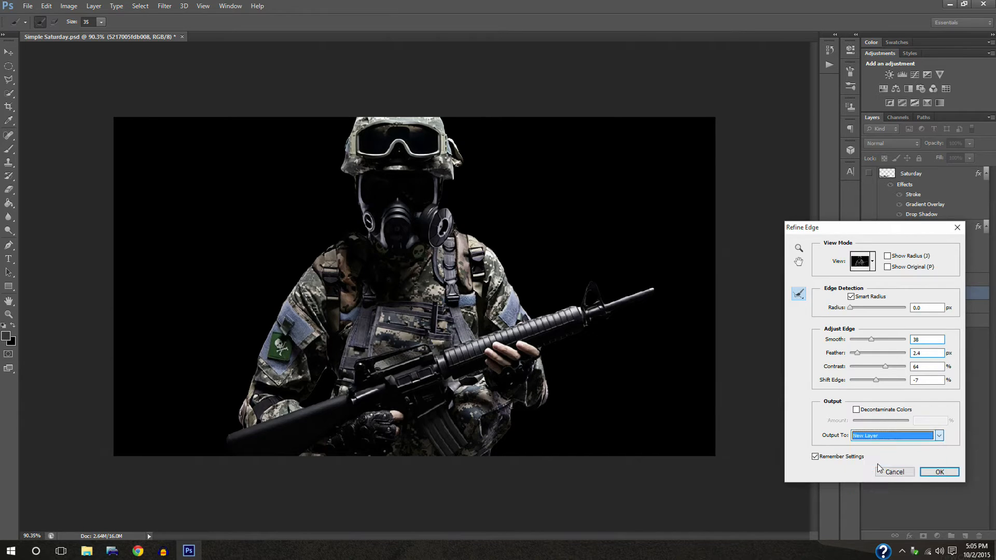
{"action": "left_click", "coordinate": [939, 472]}
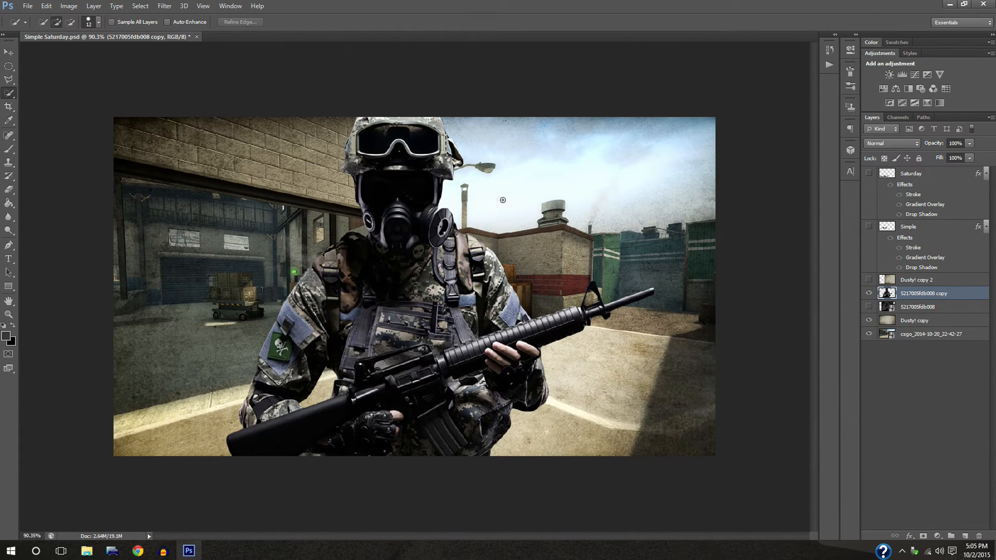
Step: Compare the soldier cutout with the original wallpaper layer by toggling their visibility
{"action": "left_click", "coordinate": [869, 294]}
{"action": "left_click", "coordinate": [870, 306]}
{"action": "left_click", "coordinate": [869, 306]}
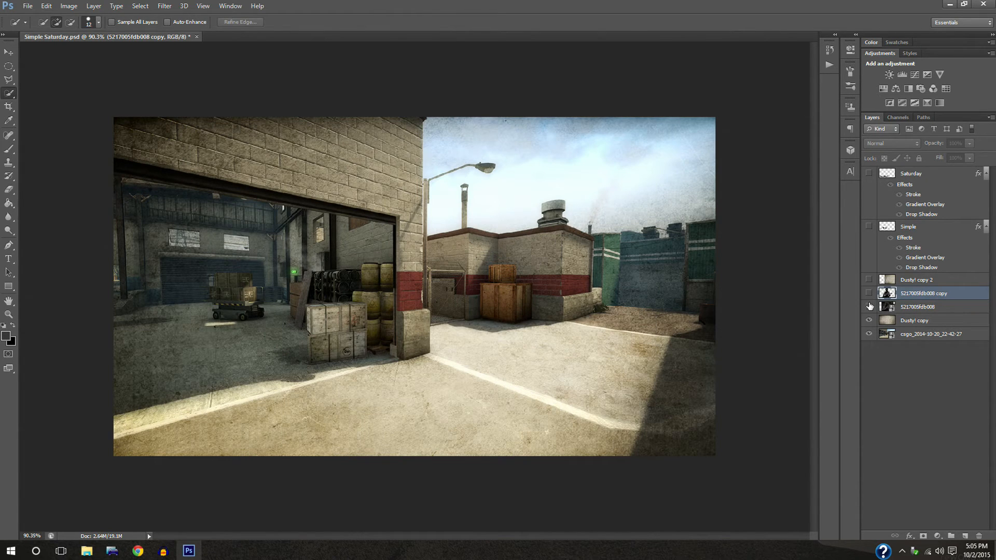
{"action": "left_click", "coordinate": [869, 307]}
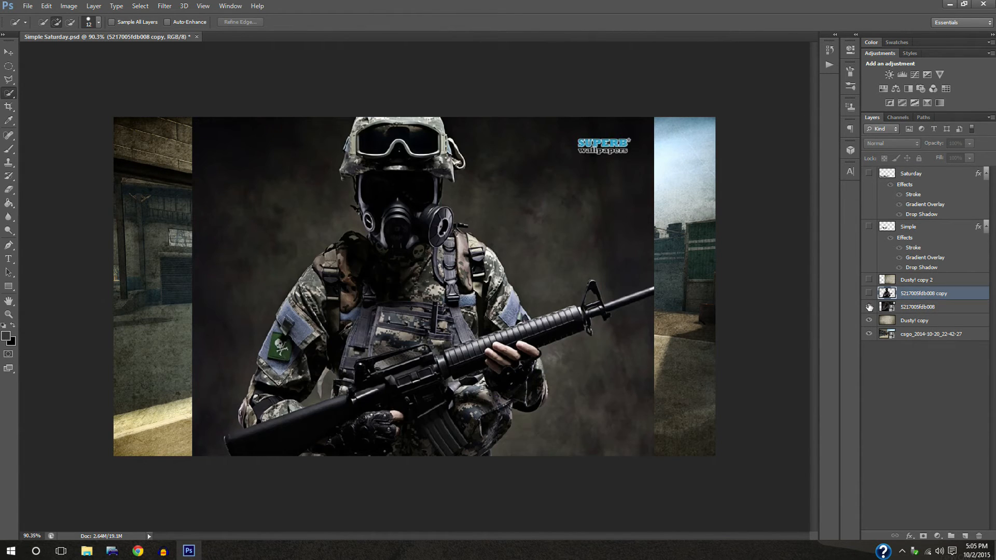
{"action": "left_click", "coordinate": [869, 294]}
{"action": "left_click", "coordinate": [869, 294]}
Step: Delete the original wallpaper layer and position the soldier cutout on the left side of the canvas
{"action": "left_click", "coordinate": [8, 52]}
{"action": "left_click_drag", "start_coordinate": [473, 262], "coordinate": [370, 220]}
{"action": "left_click", "coordinate": [869, 293]}
{"action": "left_click_drag", "start_coordinate": [381, 280], "coordinate": [418, 405]}
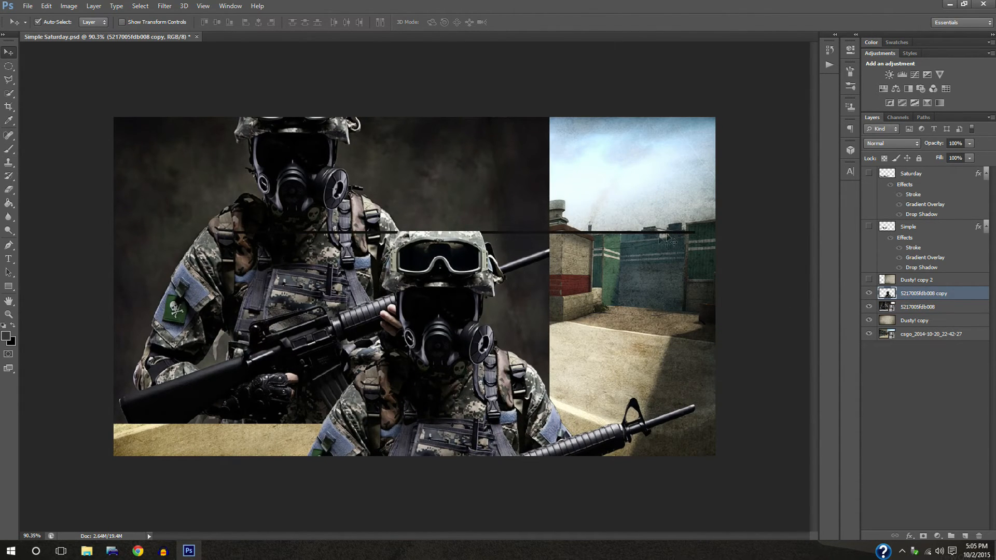
{"action": "left_click_drag", "start_coordinate": [434, 311], "coordinate": [392, 309]}
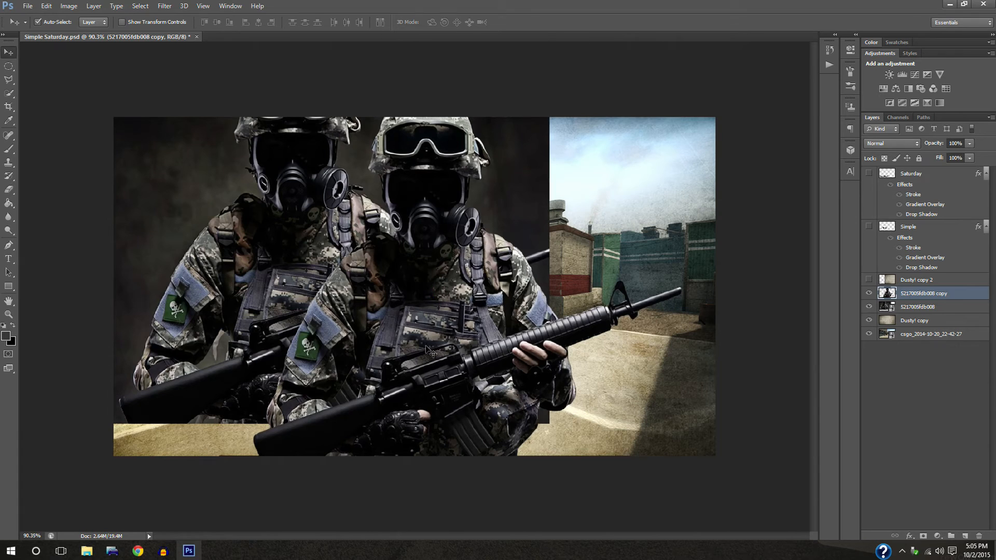
{"action": "left_click_drag", "start_coordinate": [425, 351], "coordinate": [426, 352]}
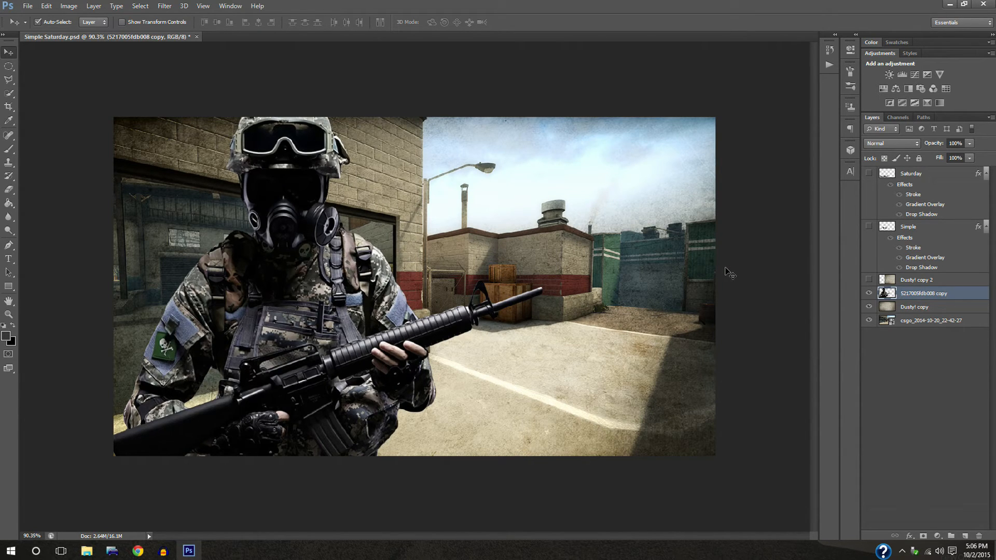
Step: Add a Drop Shadow and an Outer Glow to the soldier cutout layer
{"action": "double_click", "coordinate": [974, 297]}
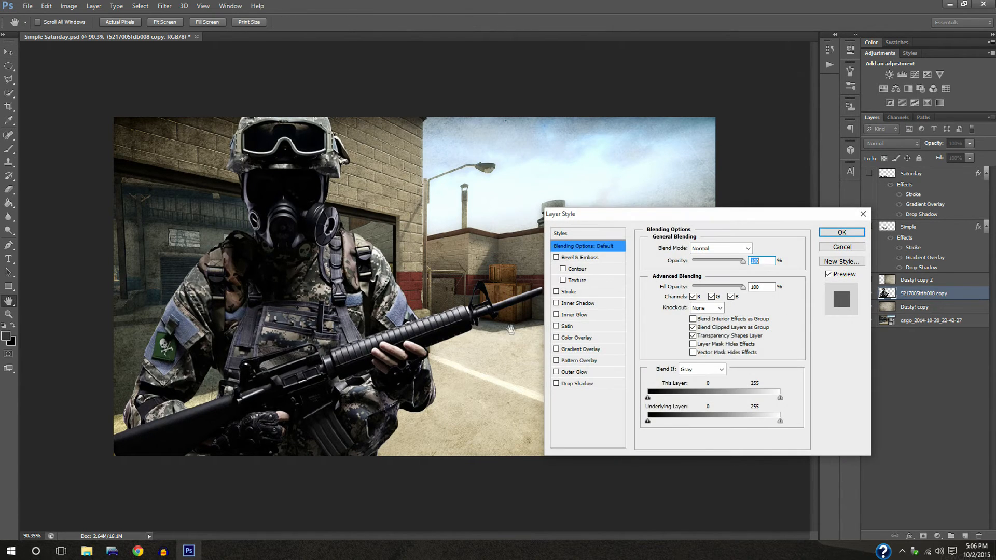
{"action": "left_click", "coordinate": [556, 384]}
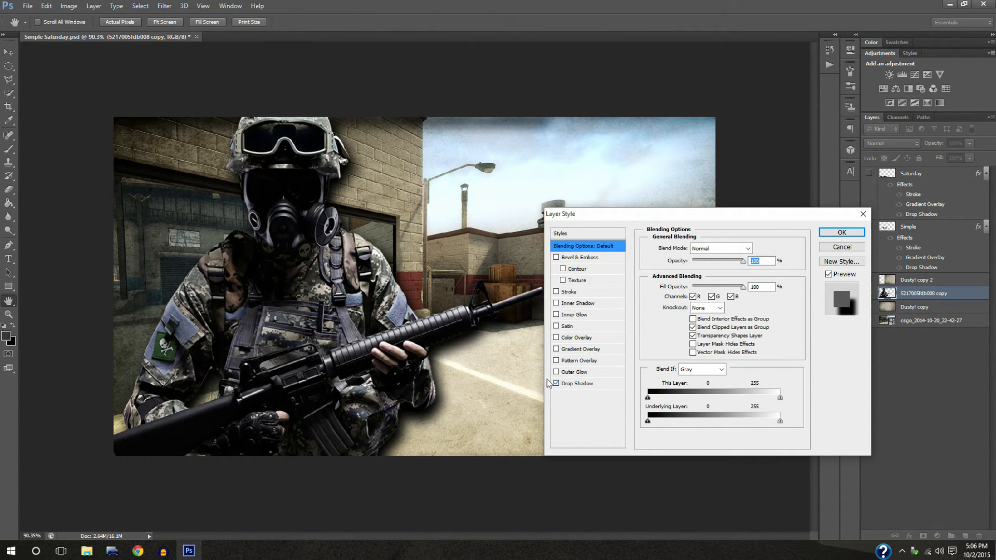
{"action": "left_click", "coordinate": [556, 371]}
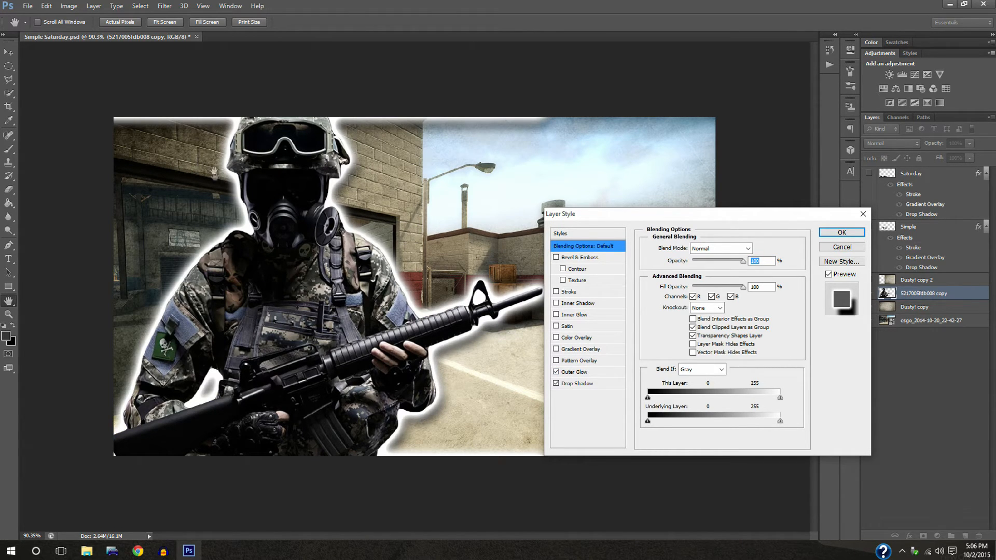
{"action": "left_click", "coordinate": [841, 233]}
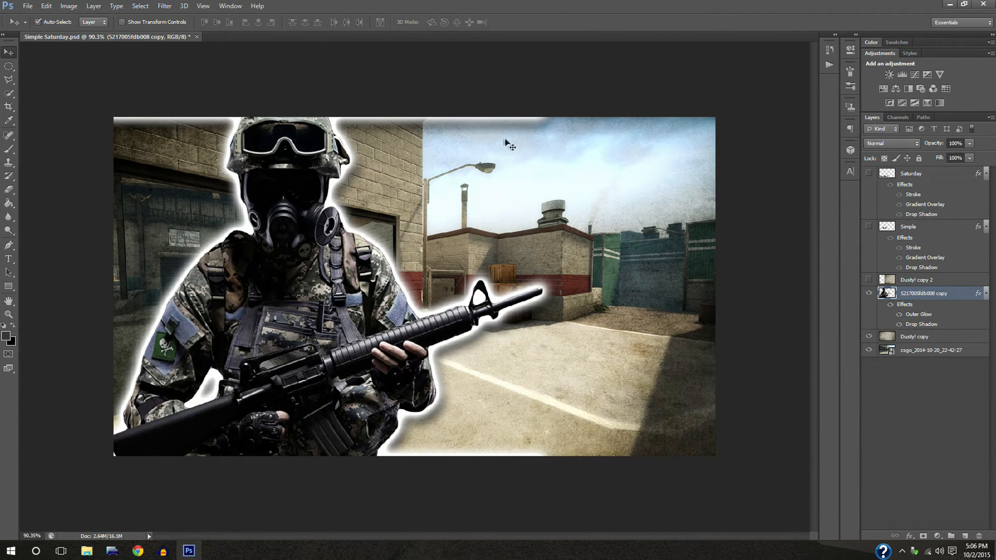
Step: Erase the stray horizontal line along the soldier cutout's upper edge with the 127 px eraser
{"action": "left_click_drag", "start_coordinate": [281, 268], "coordinate": [288, 363]}
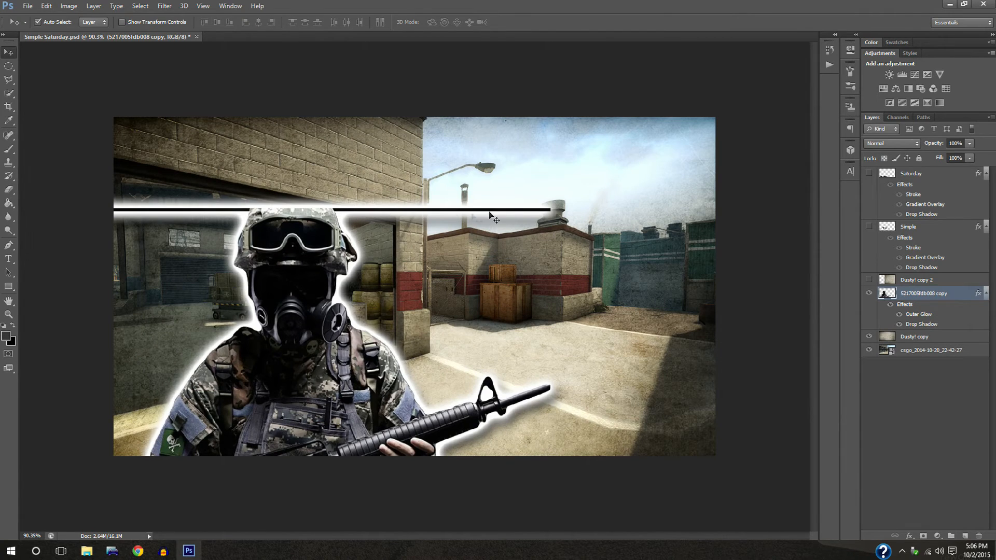
{"action": "left_click", "coordinate": [9, 189]}
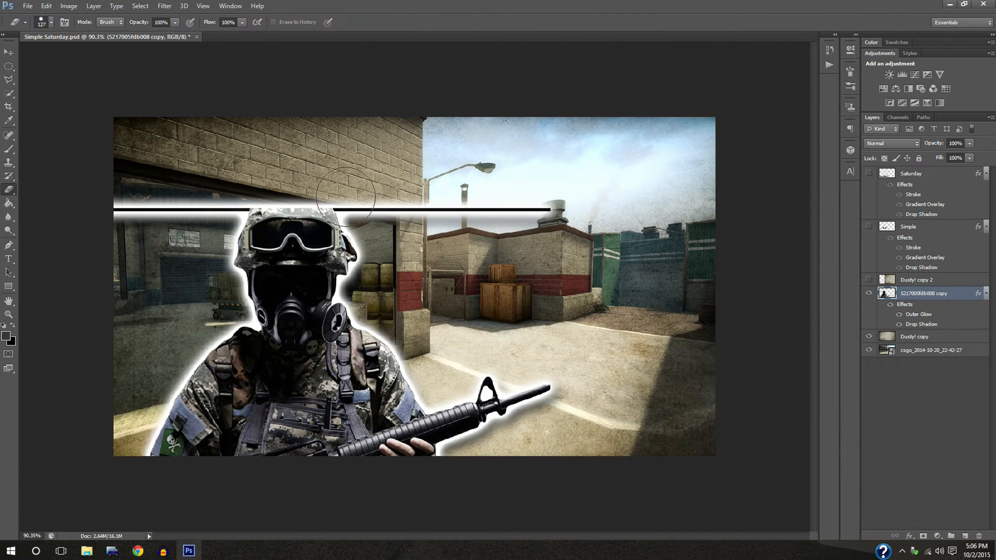
{"action": "left_click", "coordinate": [365, 207]}
{"action": "left_click_drag", "start_coordinate": [361, 201], "coordinate": [586, 196]}
{"action": "mouse_move", "coordinate": [114, 195]}
{"action": "left_mouse_down"}
{"action": "mouse_move", "coordinate": [234, 195]}
{"action": "mouse_move", "coordinate": [241, 205]}
{"action": "mouse_move", "coordinate": [249, 193]}
{"action": "left_mouse_up"}
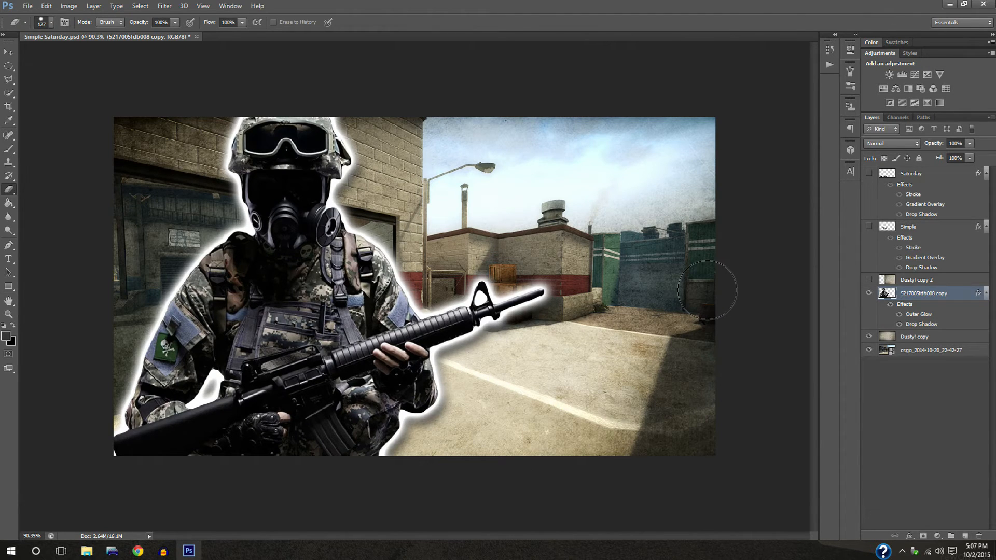
Step: Rasterize the csgo_2014-10-20_22-42-27 background layer
{"action": "left_click", "coordinate": [973, 352]}
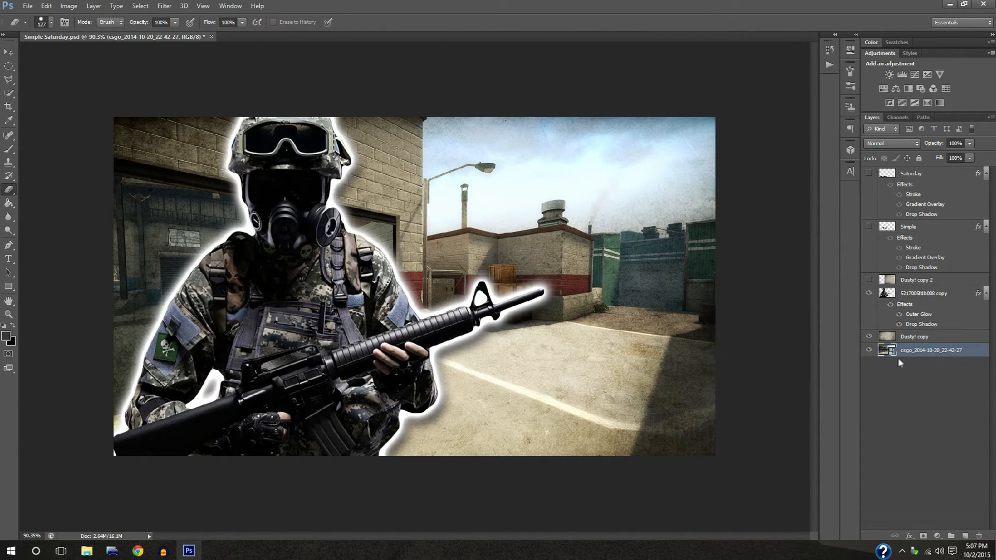
{"action": "left_click", "coordinate": [869, 351]}
{"action": "left_click", "coordinate": [868, 351]}
{"action": "right_click", "coordinate": [977, 352]}
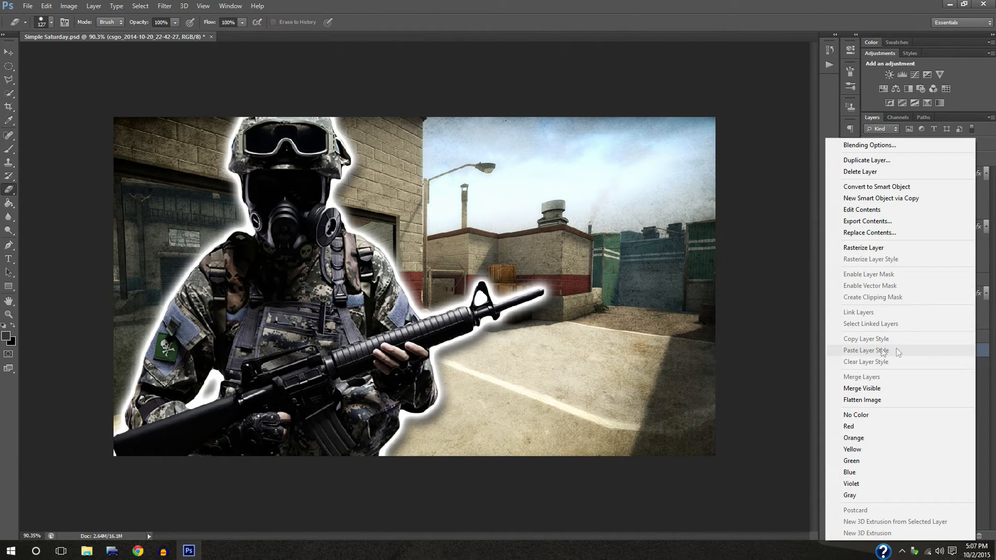
{"action": "left_click", "coordinate": [881, 244]}
{"action": "right_click", "coordinate": [884, 354]}
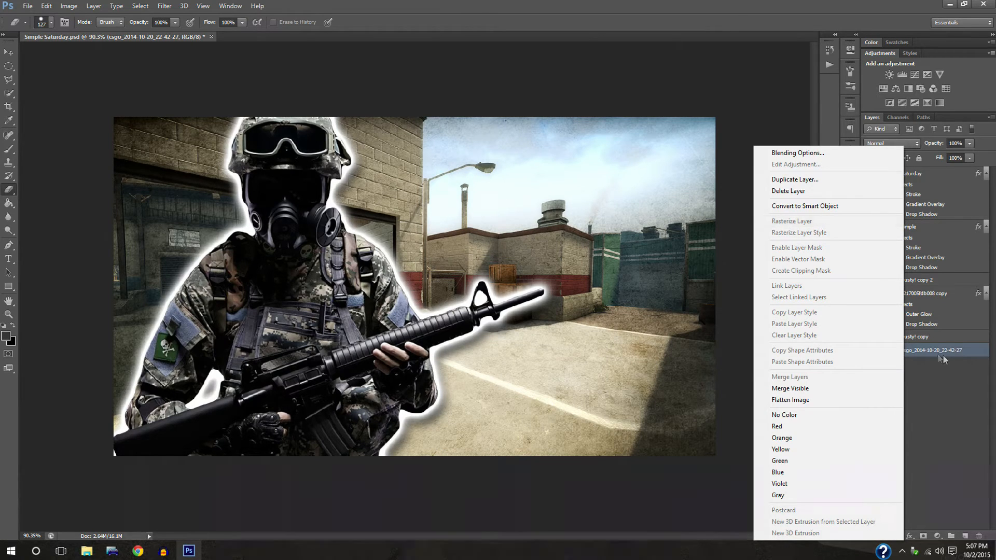
{"action": "left_click", "coordinate": [975, 360]}
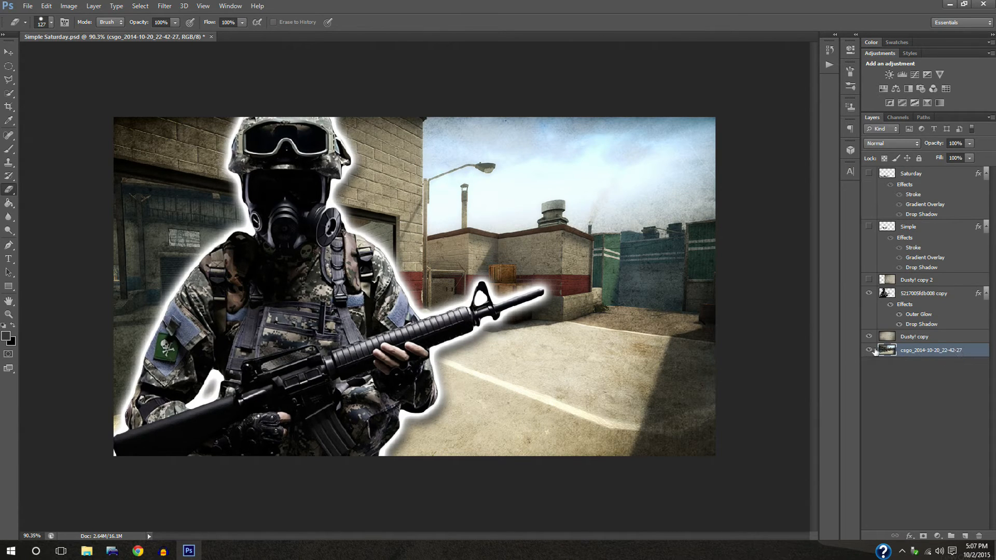
Step: Apply a light Gaussian Blur to the csgo_2014-10-20_22-42-27 background layer, lowering the radius below 4.2 pixels
{"action": "left_click", "coordinate": [69, 6]}
{"action": "mouse_move", "coordinate": [81, 34]}
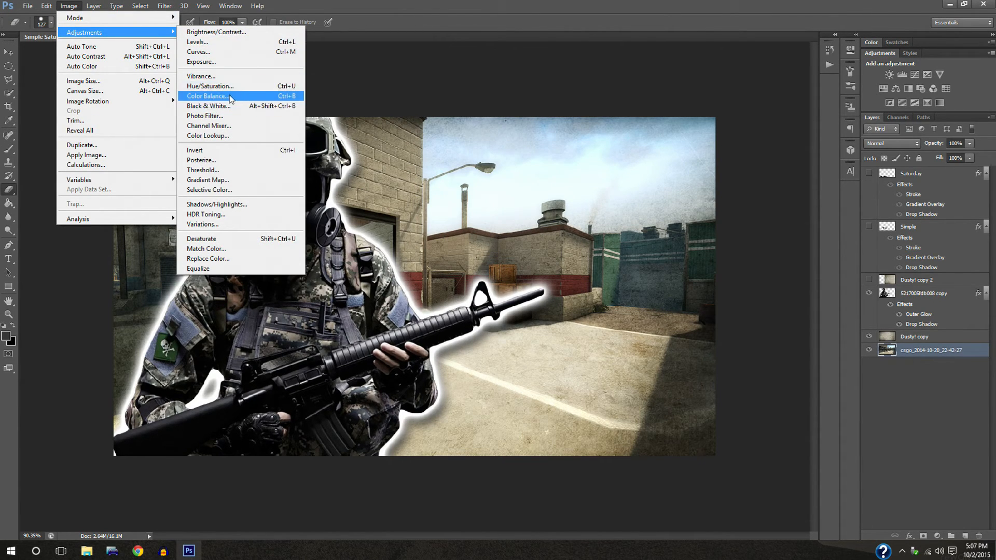
{"action": "mouse_move", "coordinate": [164, 12]}
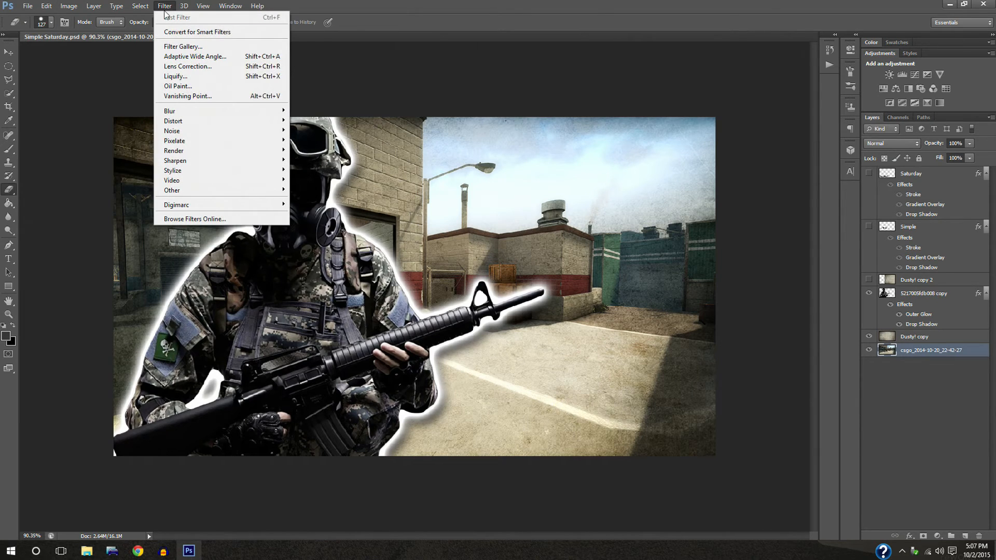
{"action": "mouse_move", "coordinate": [190, 112]}
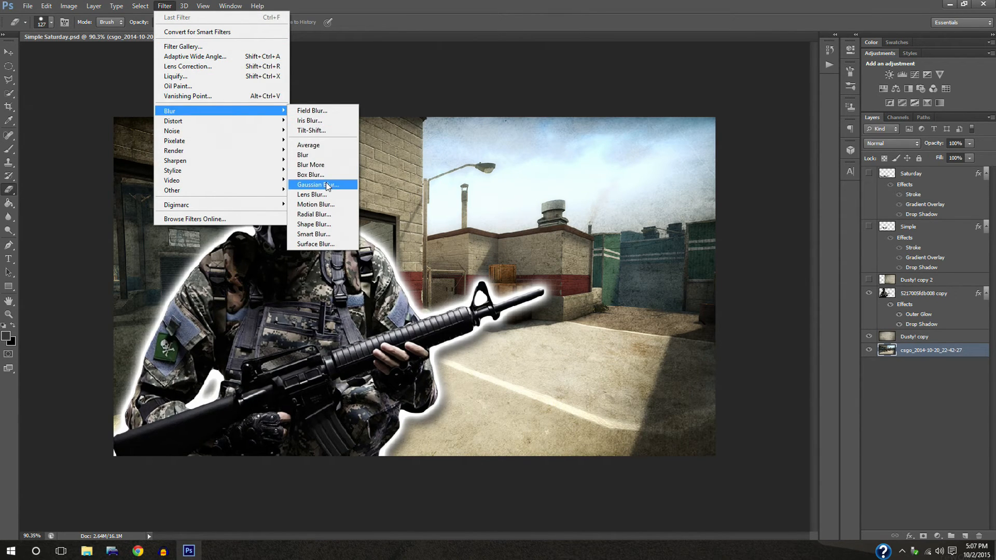
{"action": "left_click", "coordinate": [317, 184]}
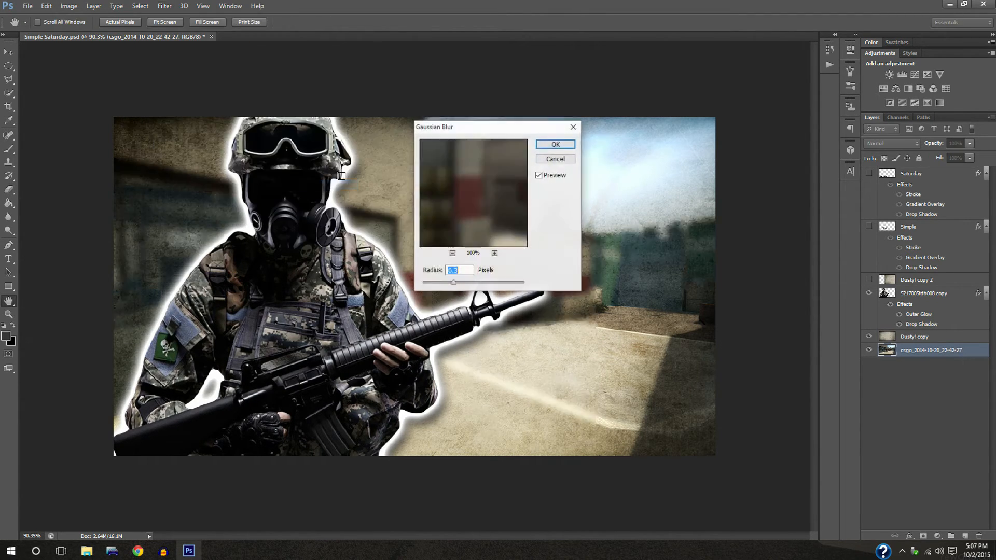
{"action": "left_click_drag", "start_coordinate": [484, 136], "coordinate": [803, 374]}
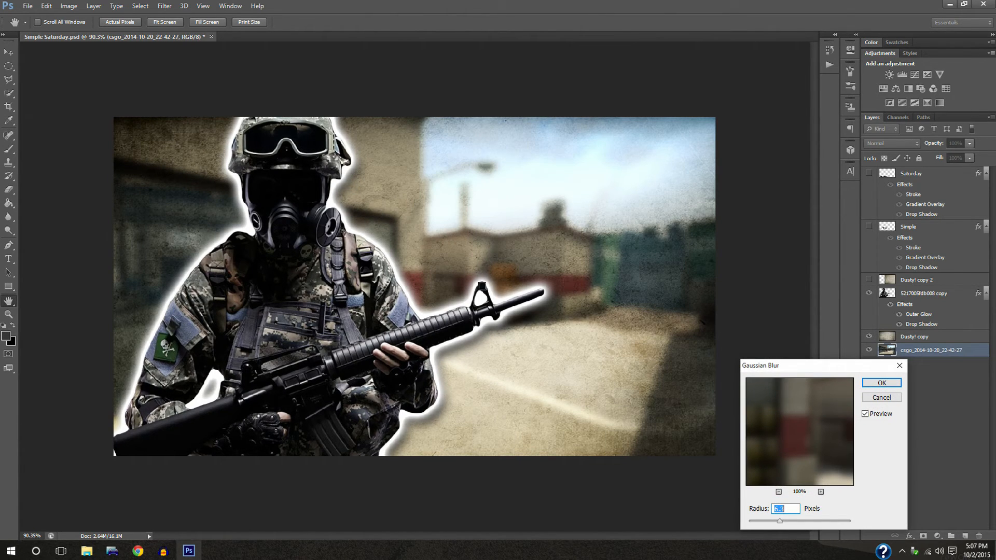
{"action": "left_click", "coordinate": [919, 346]}
{"action": "left_click_drag", "start_coordinate": [837, 366], "coordinate": [733, 225]}
{"action": "left_click_drag", "start_coordinate": [684, 383], "coordinate": [667, 383]}
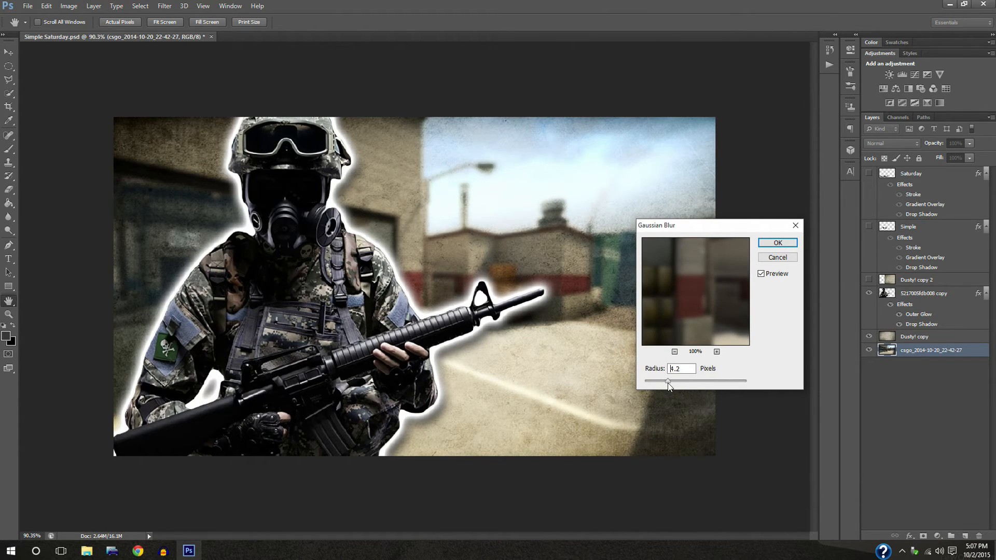
{"action": "left_click_drag", "start_coordinate": [667, 383], "coordinate": [662, 386]}
{"action": "left_click_drag", "start_coordinate": [662, 381], "coordinate": [660, 381]}
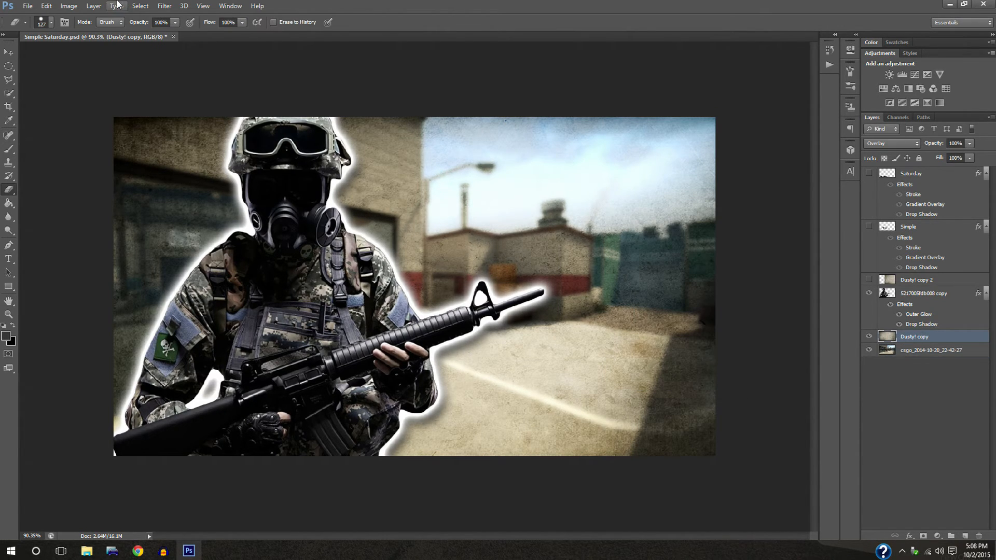
Step: Apply a light Gaussian Blur with a radius of about 1.9 pixels to the Dusty! copy texture layer and compare it hidden and shown
{"action": "left_click", "coordinate": [164, 5]}
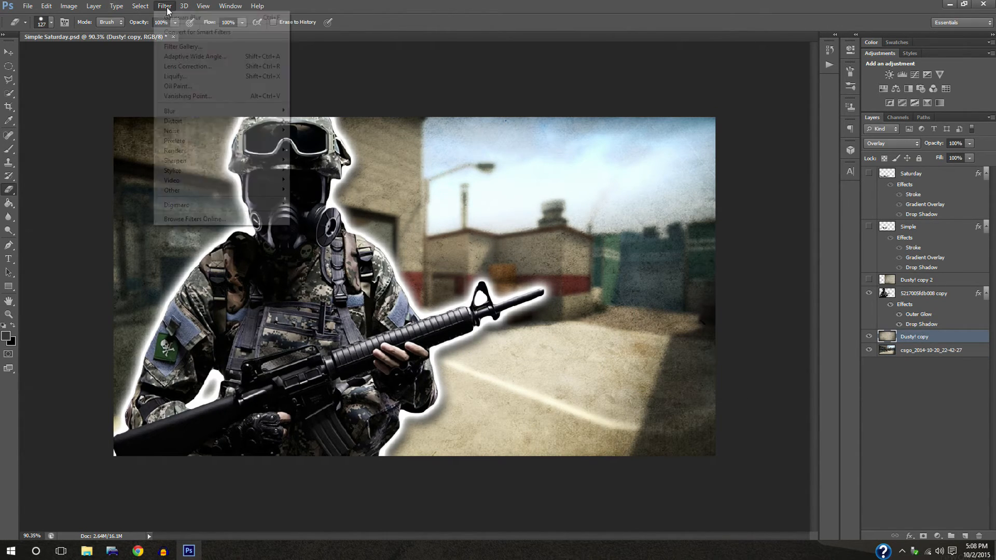
{"action": "mouse_move", "coordinate": [207, 115]}
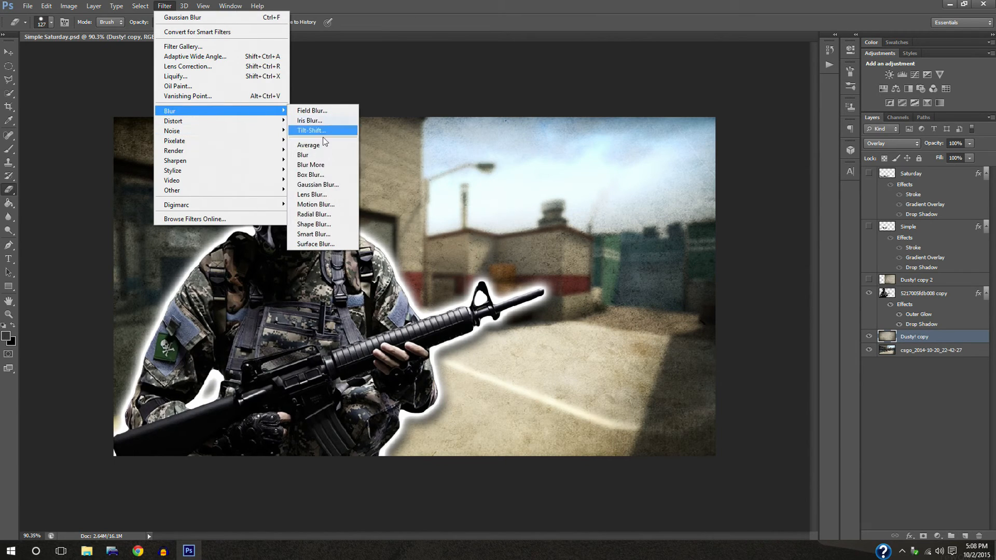
{"action": "left_click", "coordinate": [326, 188]}
{"action": "left_click_drag", "start_coordinate": [666, 383], "coordinate": [651, 383]}
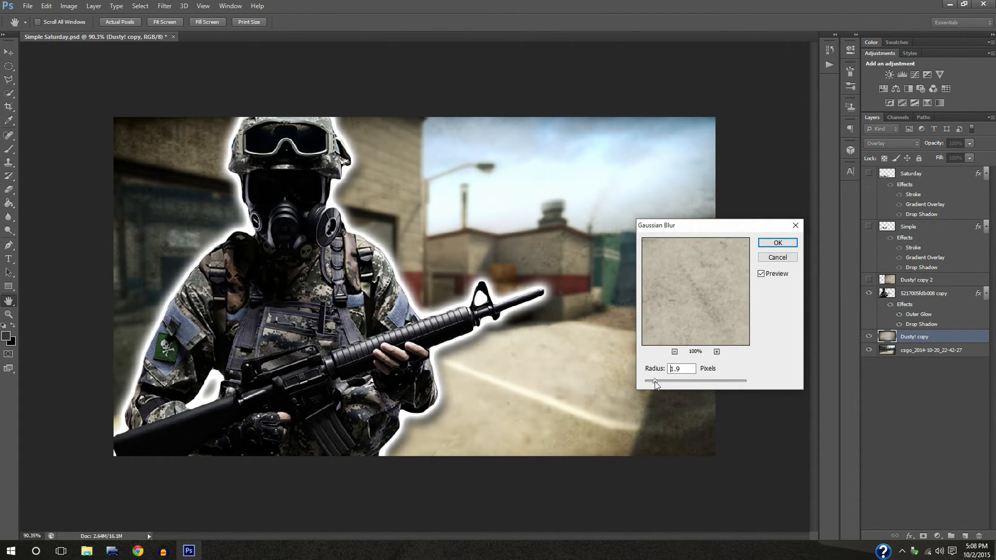
{"action": "left_click", "coordinate": [777, 242]}
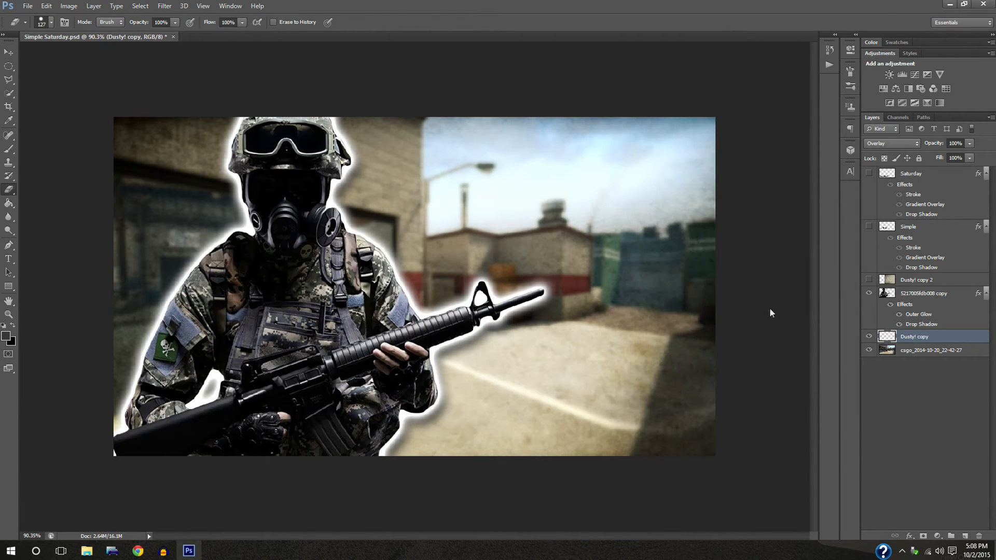
{"action": "left_click", "coordinate": [869, 336]}
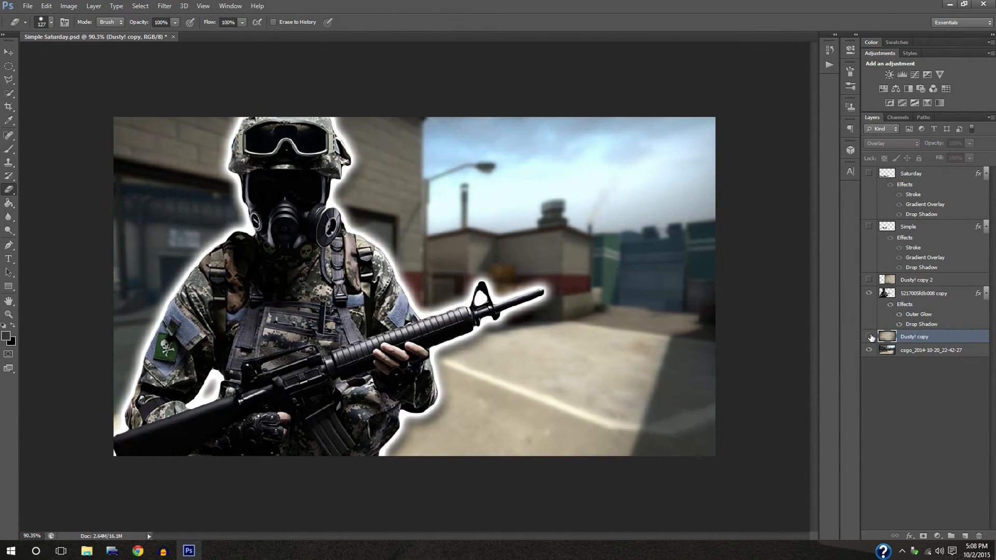
{"action": "left_click", "coordinate": [869, 337]}
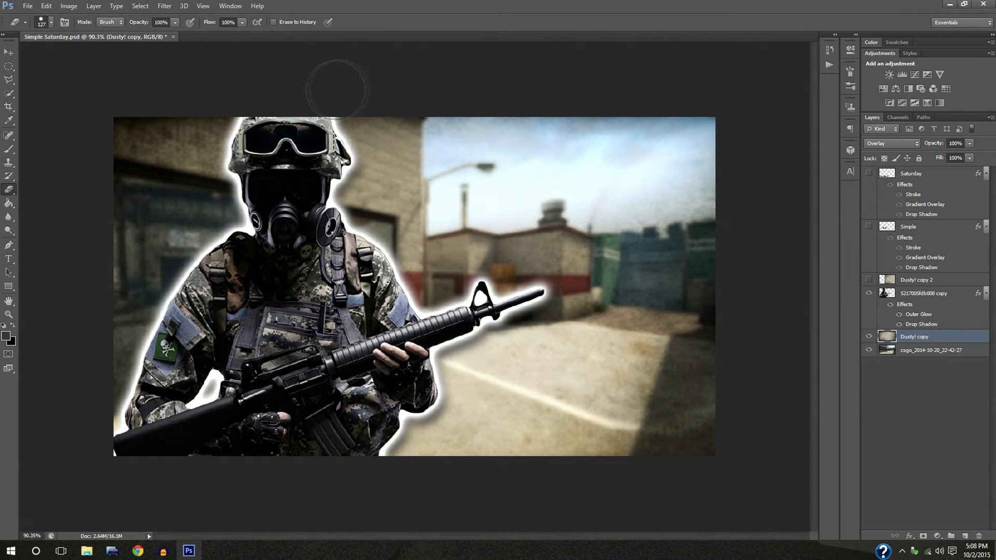
Step: Shift the hue of the Dusty! copy texture layer to -7 with a Hue/Saturation adjustment
{"action": "left_click", "coordinate": [68, 6]}
{"action": "mouse_move", "coordinate": [149, 34]}
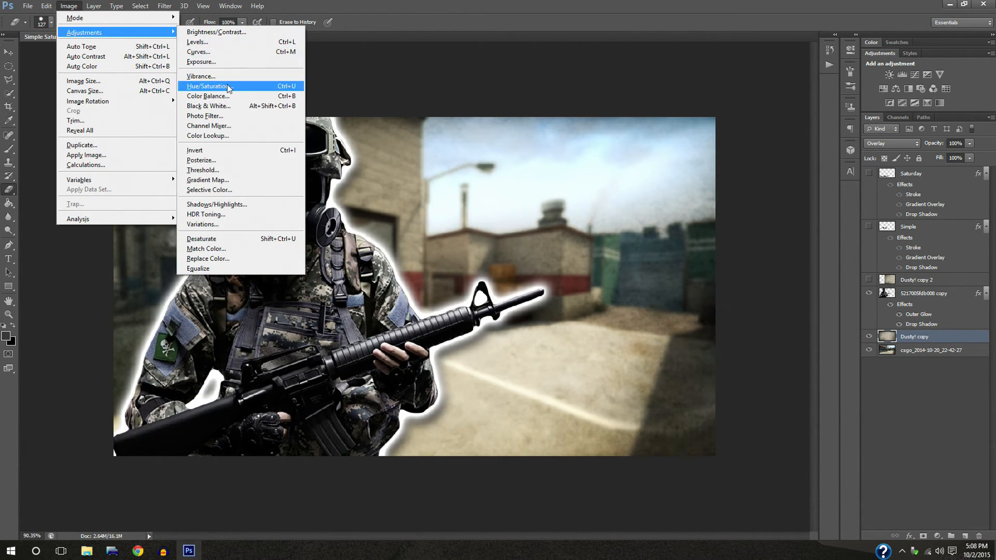
{"action": "left_click", "coordinate": [210, 86]}
{"action": "left_click_drag", "start_coordinate": [787, 180], "coordinate": [881, 287]}
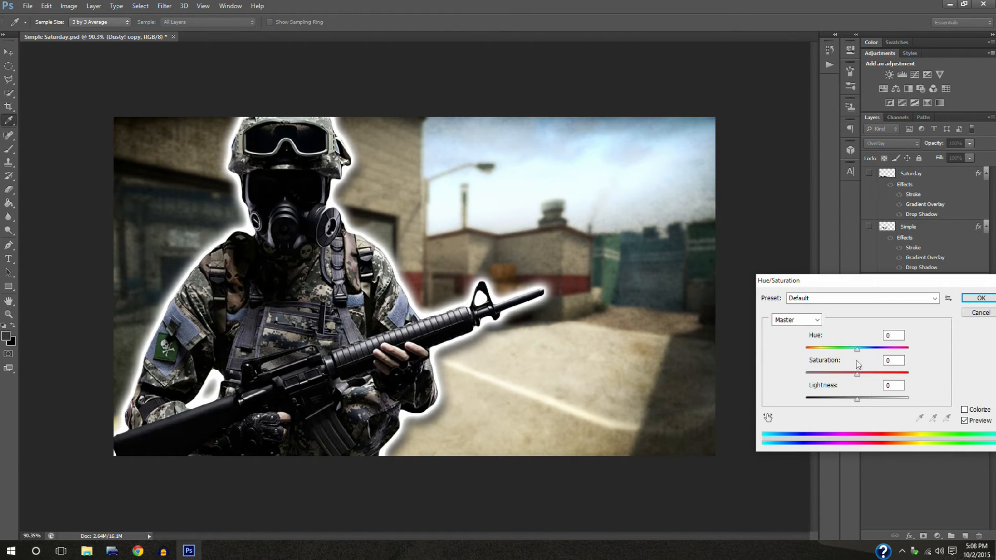
{"action": "mouse_move", "coordinate": [858, 348]}
{"action": "left_mouse_down"}
{"action": "mouse_move", "coordinate": [843, 347]}
{"action": "mouse_move", "coordinate": [853, 348]}
{"action": "left_mouse_up"}
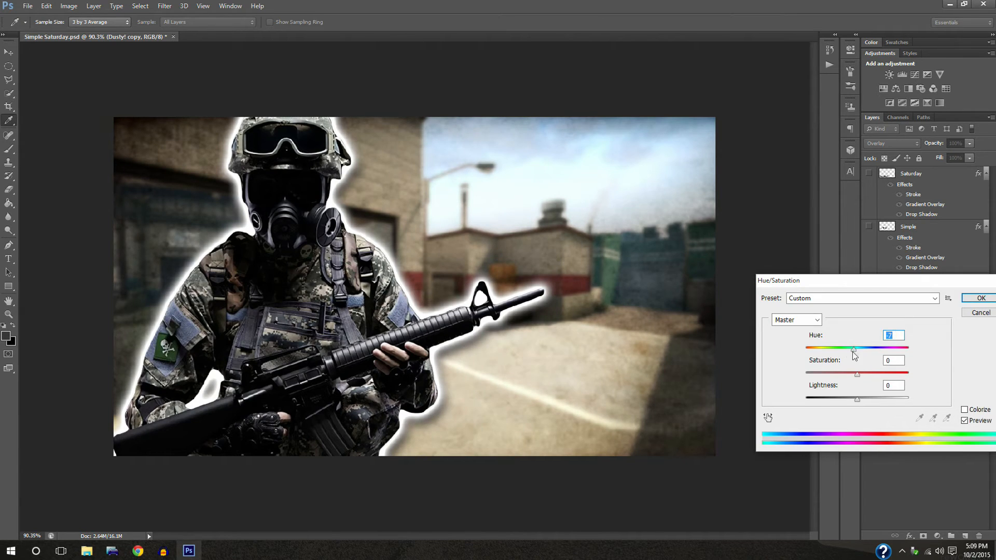
{"action": "key", "text": "Return"}
{"action": "key", "text": "e"}
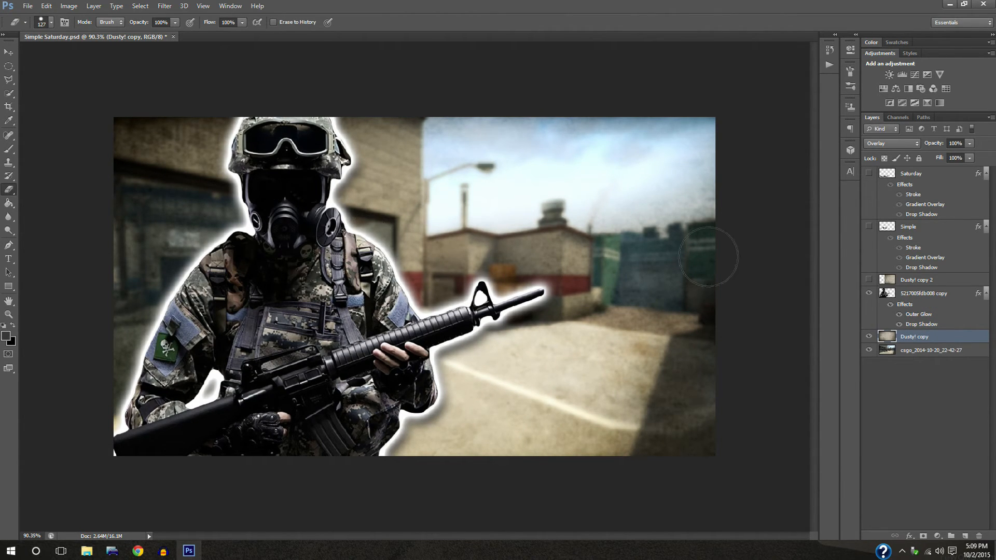
Step: Show the Simple and Saturday text layers and give Saturday an Orange, Yellow, Orange gradient overlay at about 140% scale
{"action": "left_click", "coordinate": [869, 227]}
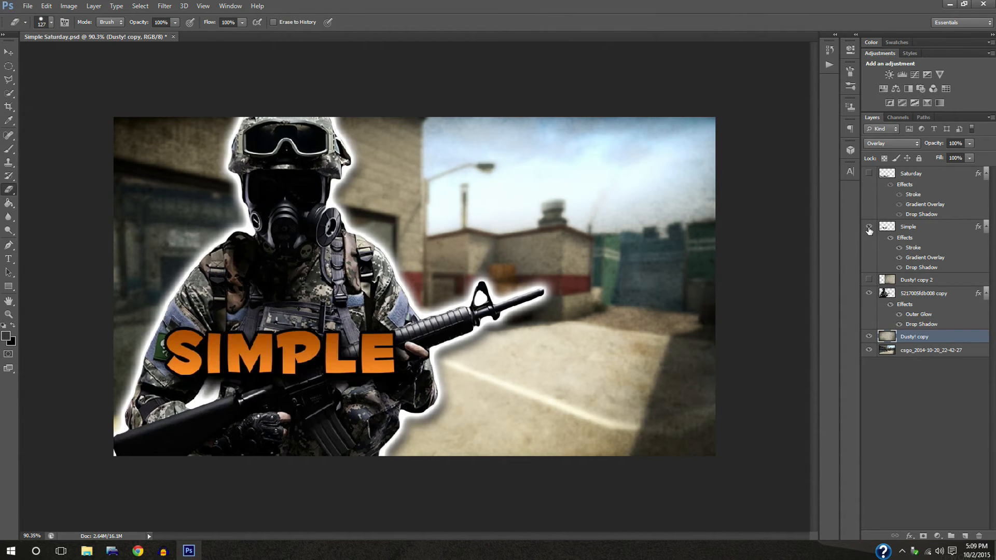
{"action": "left_click", "coordinate": [868, 174]}
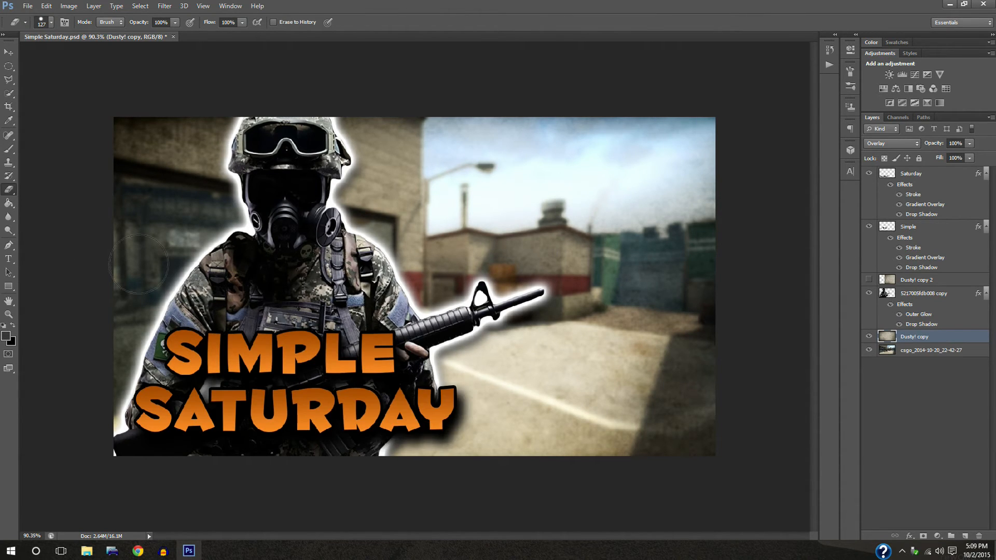
{"action": "double_click", "coordinate": [928, 205]}
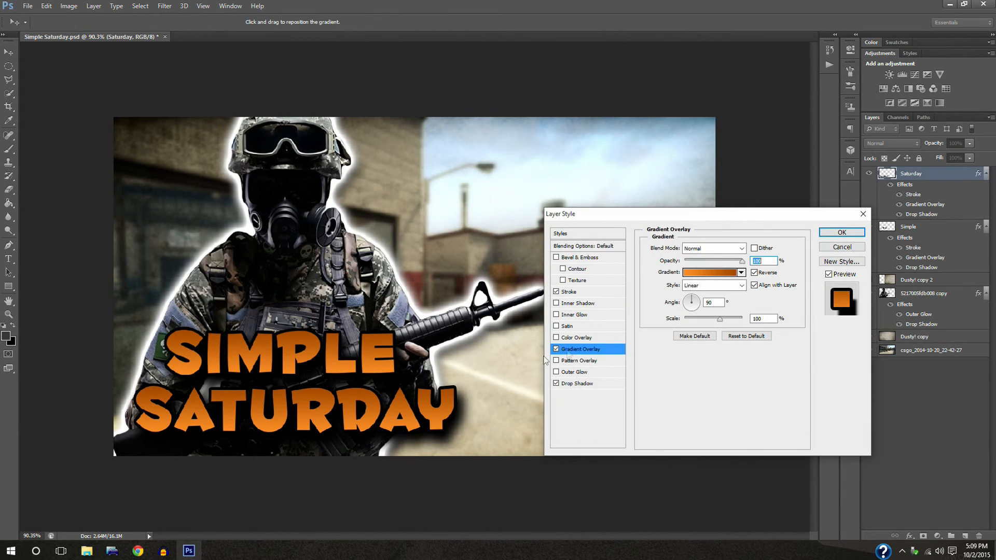
{"action": "left_click", "coordinate": [735, 276]}
{"action": "left_click", "coordinate": [726, 256]}
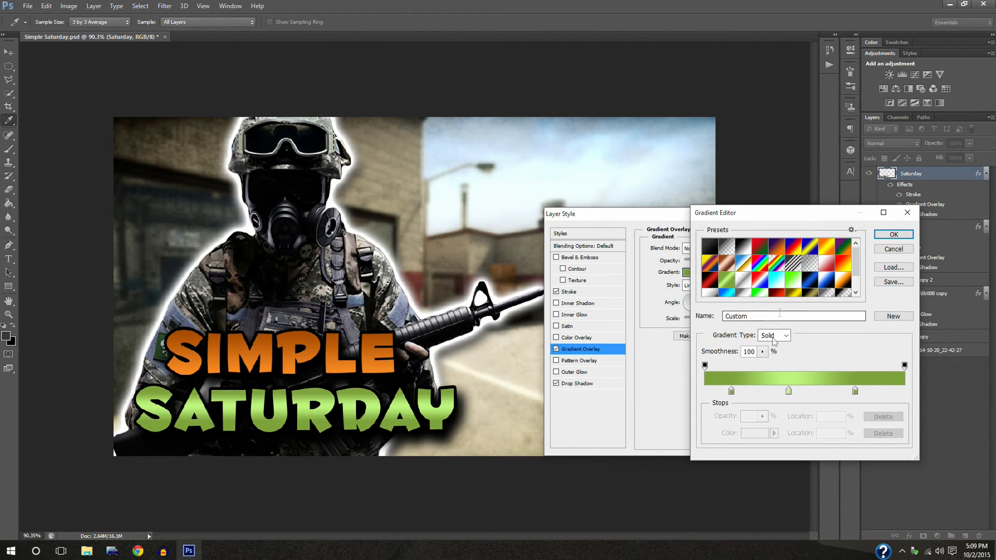
{"action": "left_click", "coordinate": [793, 272]}
{"action": "scroll", "coordinate": [795, 280], "scroll_direction": "up", "scroll_amount": 2}
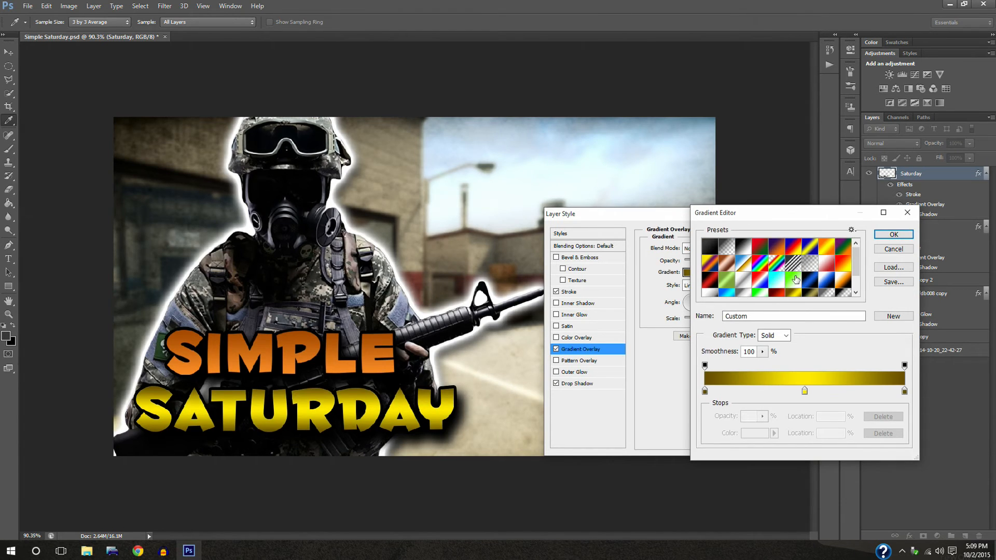
{"action": "left_click", "coordinate": [824, 244]}
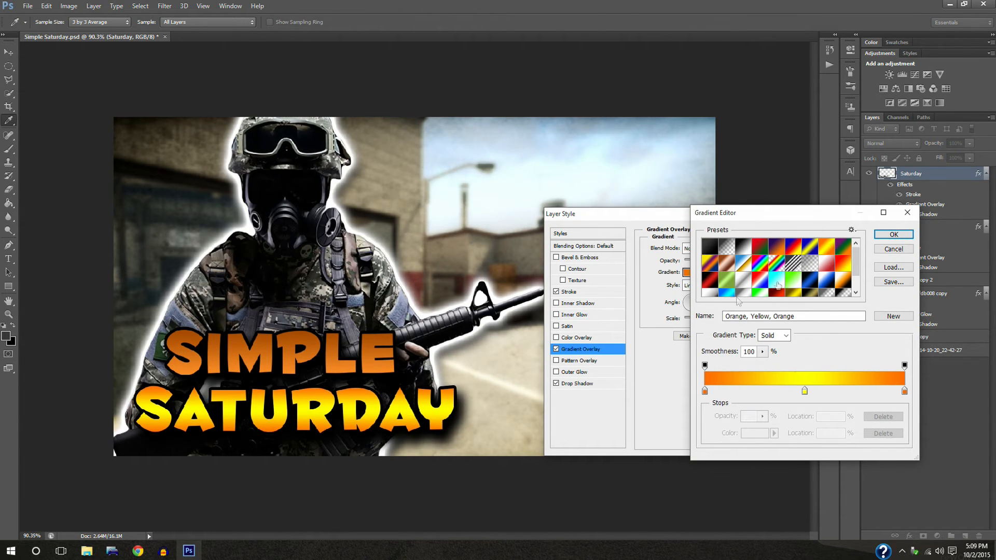
{"action": "left_click", "coordinate": [890, 235]}
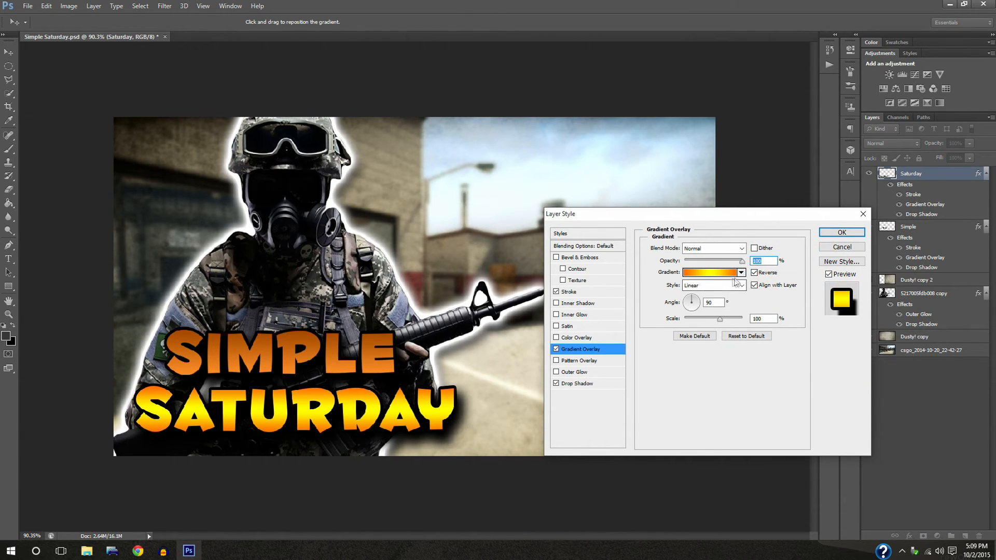
{"action": "left_click_drag", "start_coordinate": [719, 319], "coordinate": [757, 322]}
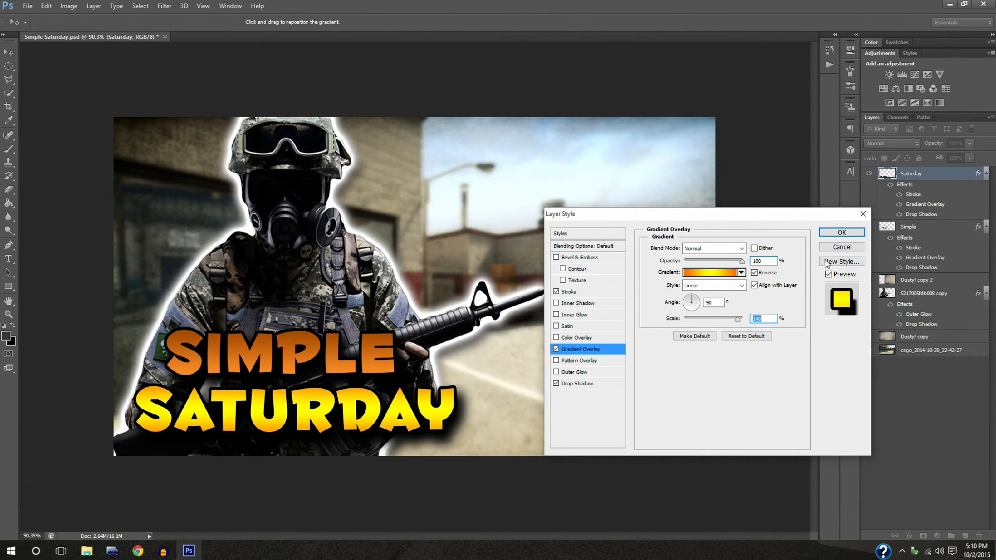
{"action": "left_click", "coordinate": [841, 232]}
Step: Give the Simple text layer the same Orange, Yellow, Orange gradient overlay at about 140% scale
{"action": "left_click", "coordinate": [934, 263]}
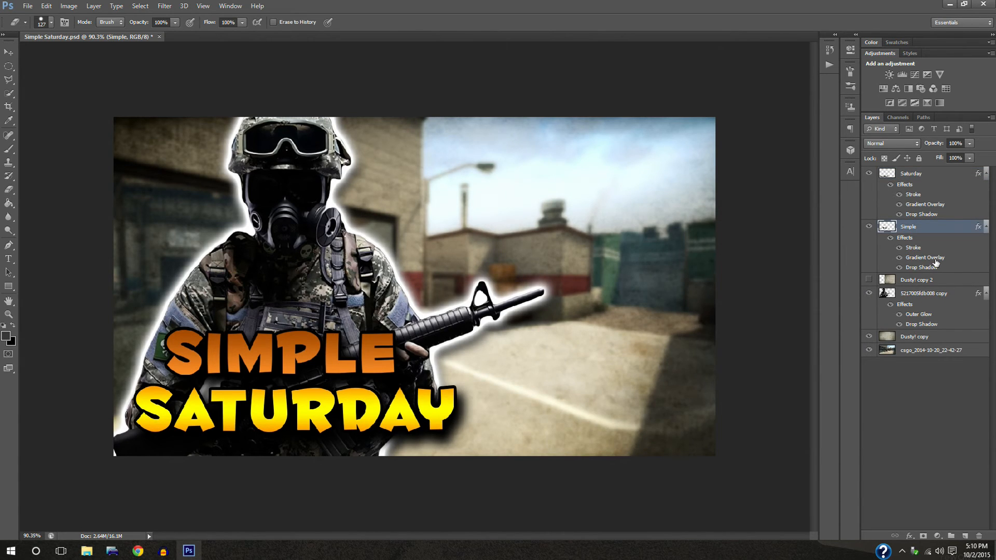
{"action": "double_click", "coordinate": [934, 259]}
{"action": "left_click", "coordinate": [741, 273]}
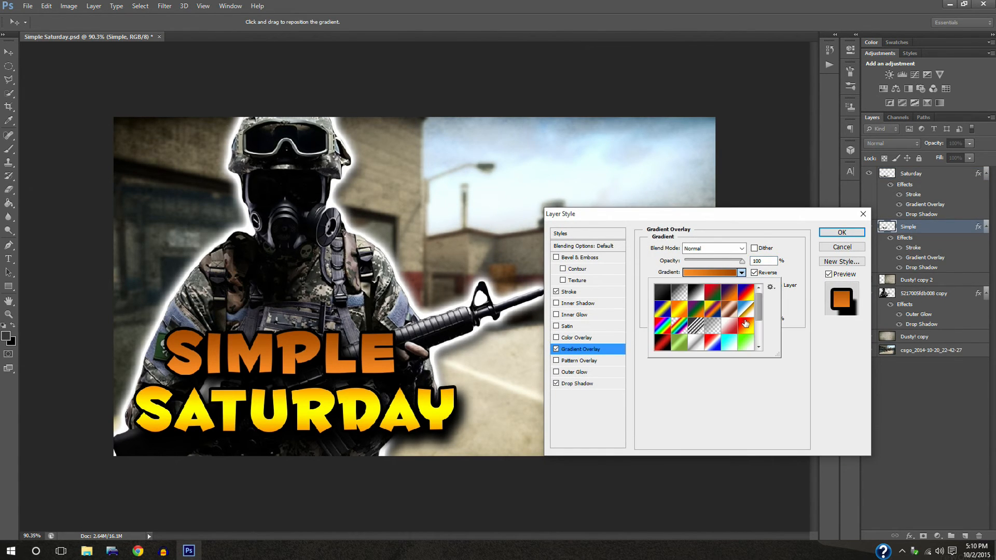
{"action": "left_click", "coordinate": [679, 310]}
{"action": "left_click", "coordinate": [815, 302]}
{"action": "left_click_drag", "start_coordinate": [721, 319], "coordinate": [734, 319]}
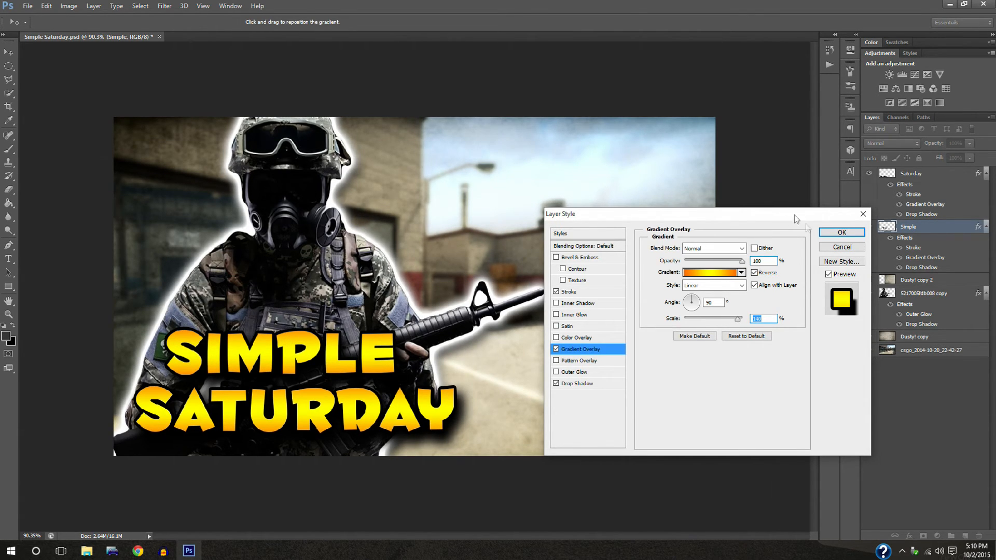
{"action": "left_click", "coordinate": [841, 232]}
{"action": "key", "text": "e"}
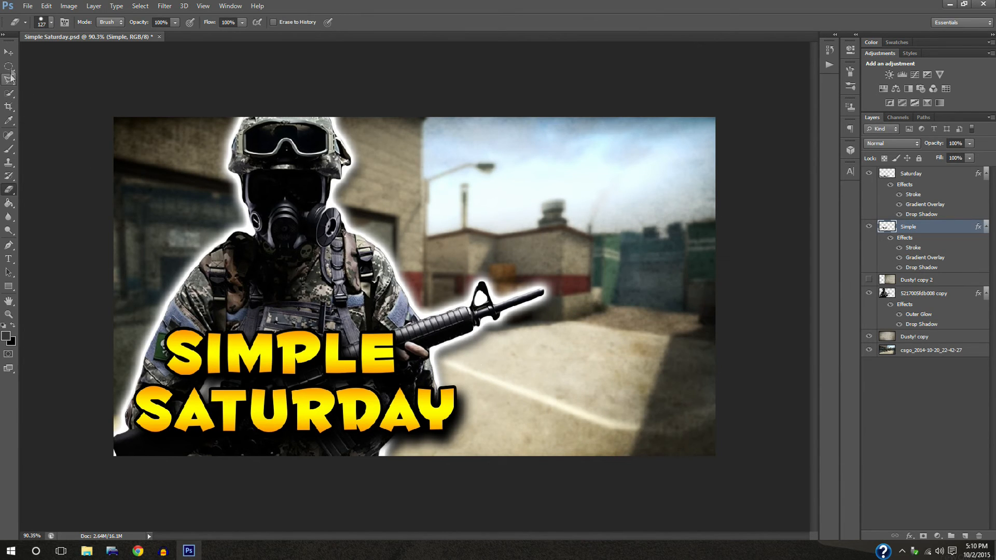
Step: Move the SIMPLE and SATURDAY texts to the thumbnail's upper right, with SIMPLE centred above SATURDAY
{"action": "left_click", "coordinate": [8, 52]}
{"action": "left_click_drag", "start_coordinate": [294, 346], "coordinate": [591, 144]}
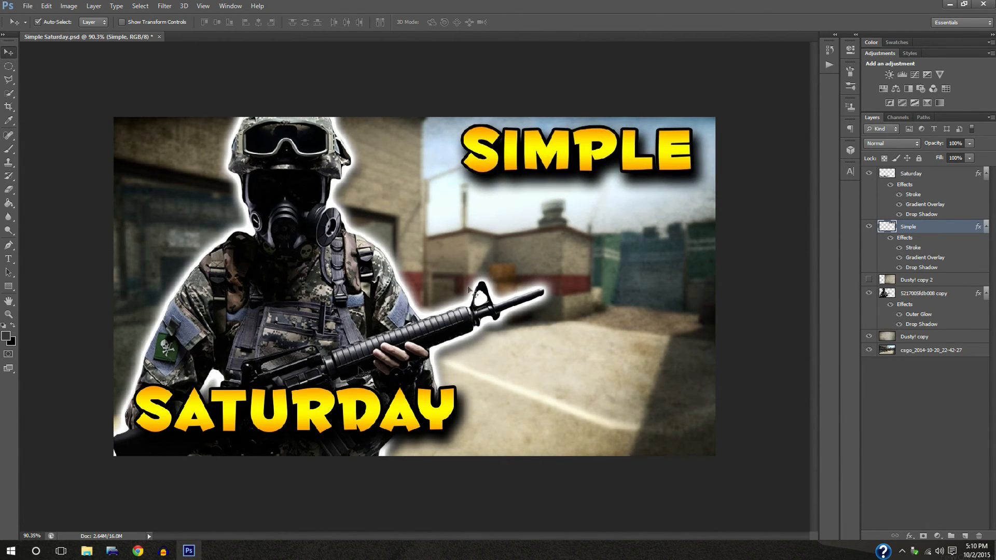
{"action": "left_click_drag", "start_coordinate": [306, 418], "coordinate": [554, 213]}
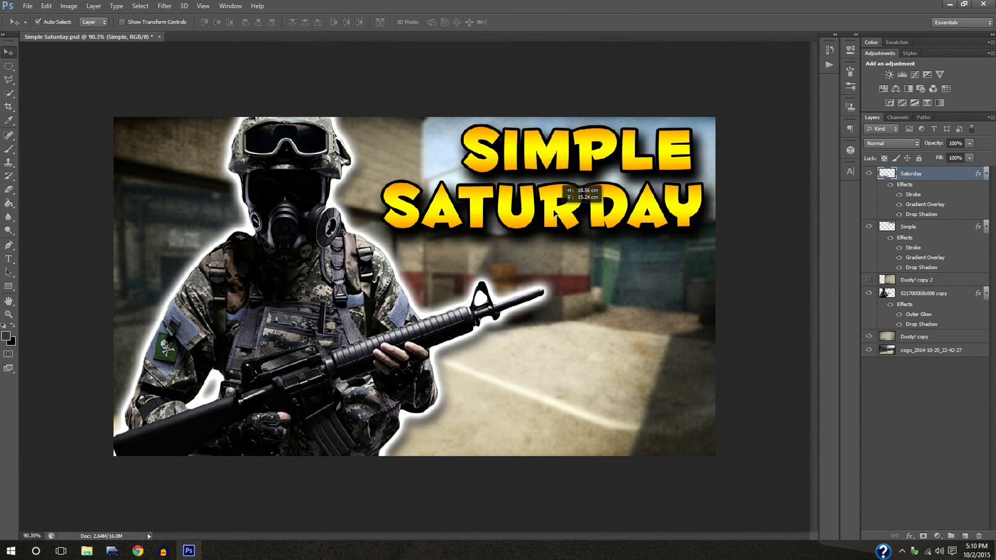
{"action": "left_click_drag", "start_coordinate": [563, 158], "coordinate": [526, 157]}
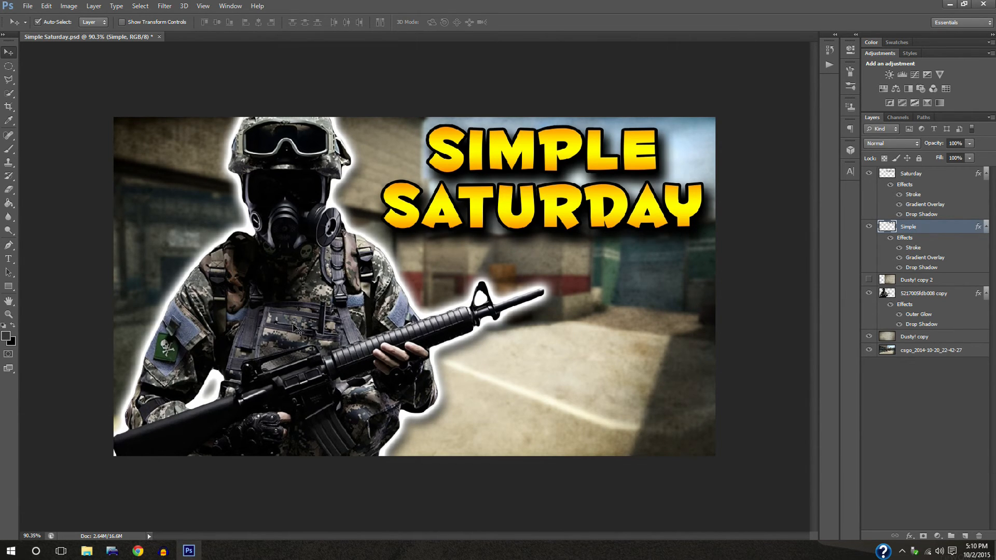
Step: Show the Dusty! copy 2 texture over the soldier in Soft Light mode and clip it to the soldier cutout layer
{"action": "left_click", "coordinate": [943, 285]}
{"action": "key", "text": "shift+alt+f"}
{"action": "left_click", "coordinate": [869, 280]}
{"action": "left_click_drag", "start_coordinate": [586, 394], "coordinate": [231, 354]}
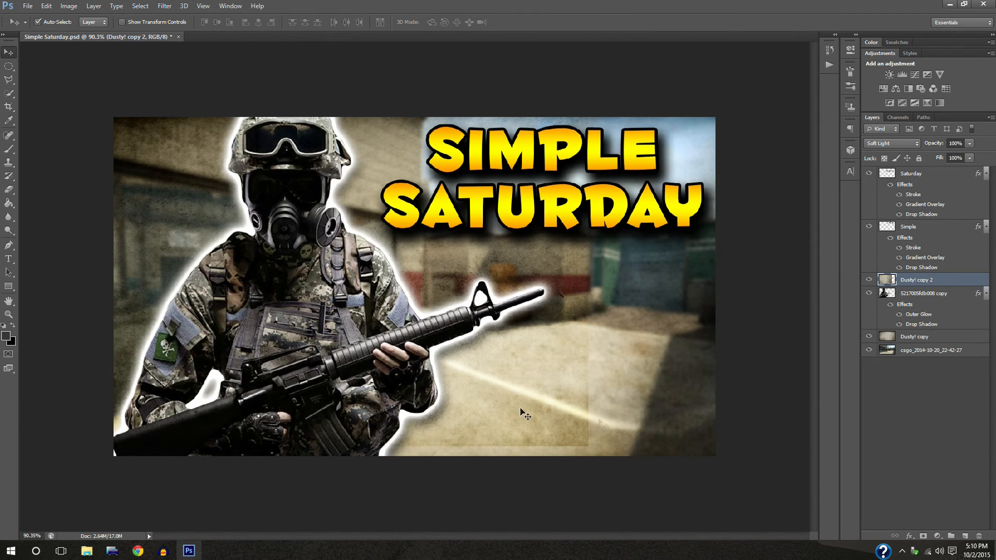
{"action": "left_click_drag", "start_coordinate": [459, 392], "coordinate": [457, 398]}
{"action": "right_click", "coordinate": [957, 288]}
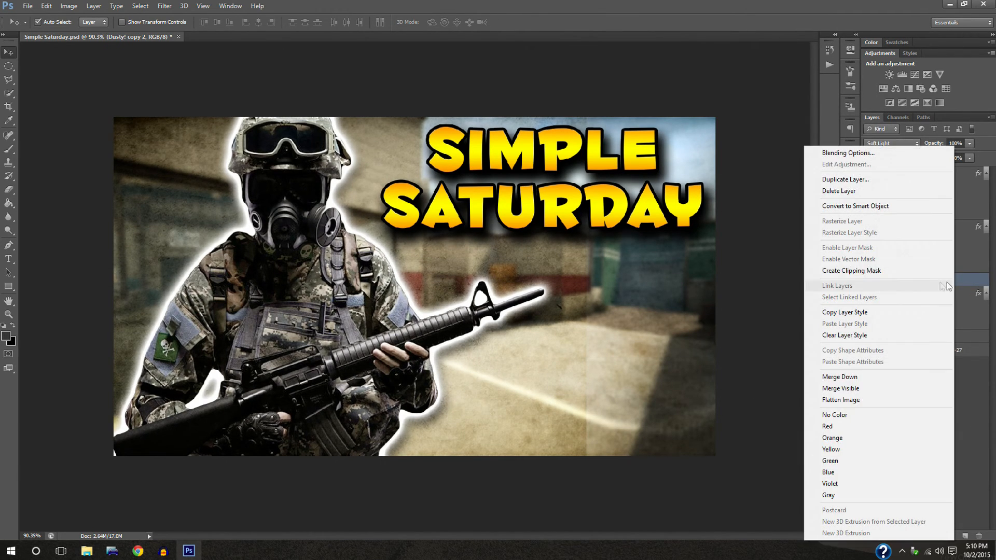
{"action": "left_click", "coordinate": [917, 272]}
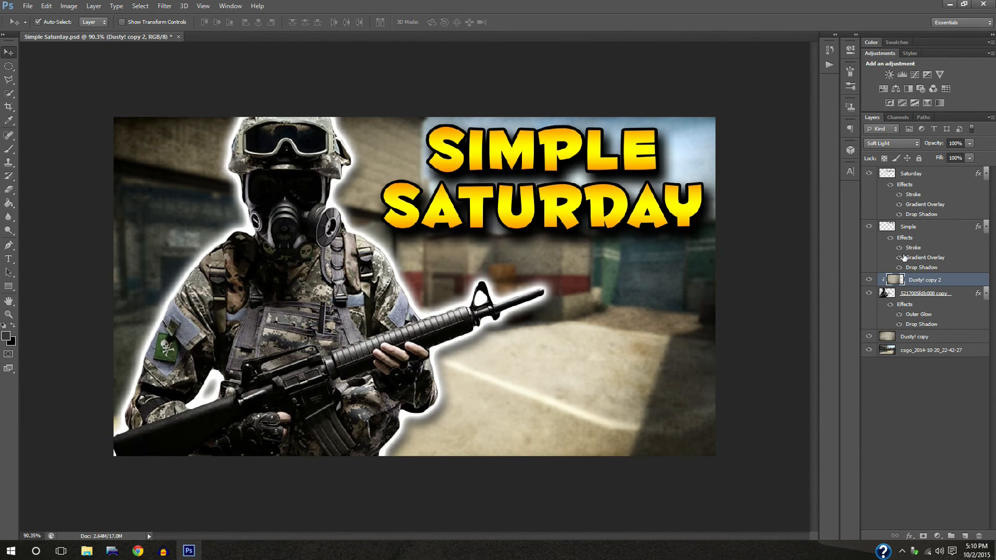
Step: Try successive blend modes on the Dusty! copy 2 layer, from Lighten through Color Dodge, Overlay, Soft Light and Hard Light to Vivid Light
{"action": "left_click", "coordinate": [905, 145]}
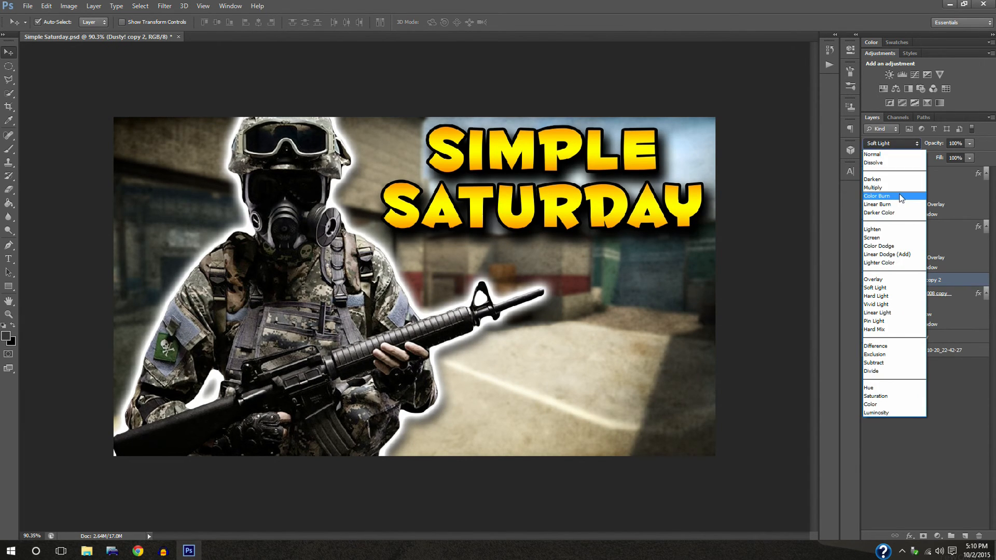
{"action": "left_click", "coordinate": [895, 228]}
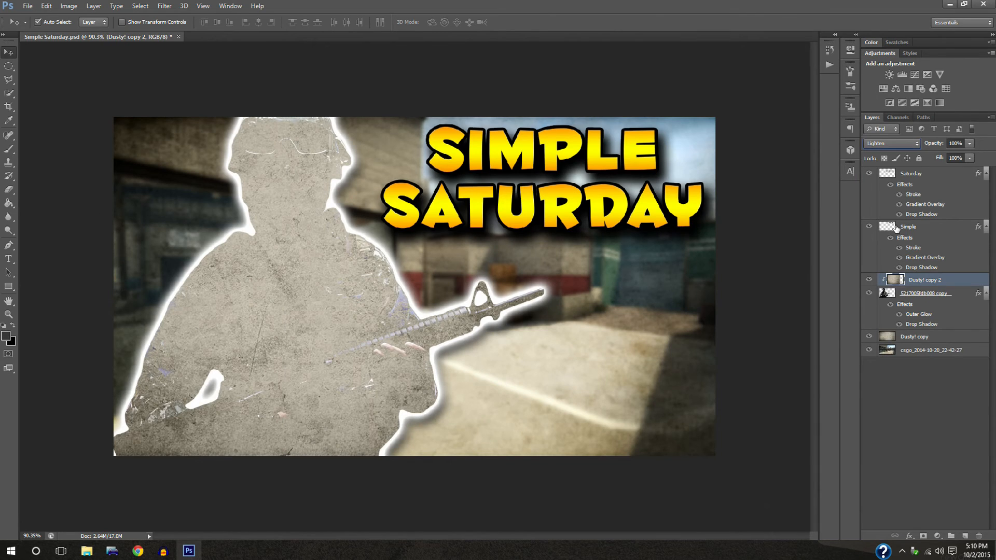
{"action": "key", "text": "Down"}
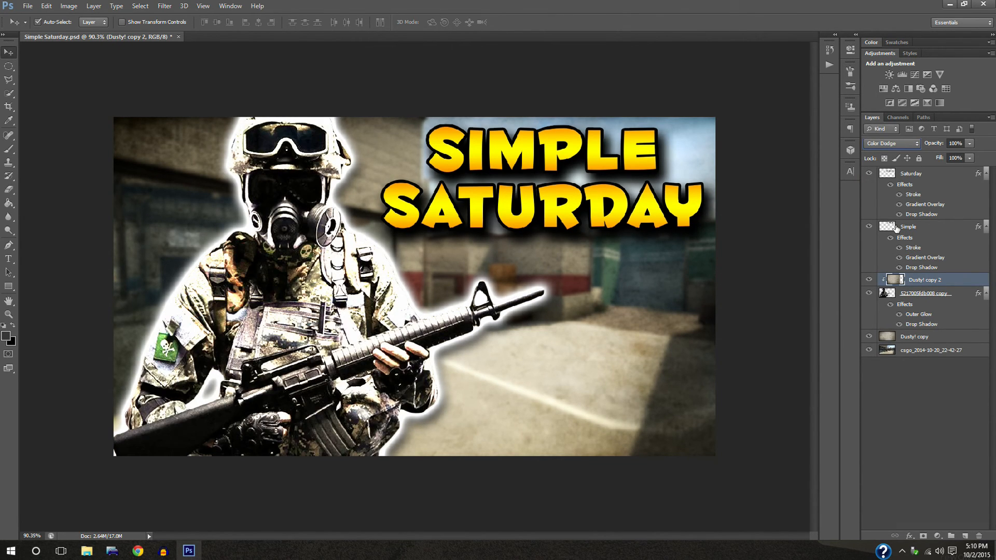
{"action": "key", "text": "Down"}
{"action": "key", "text": "Down"}
{"action": "key", "text": "Down"}
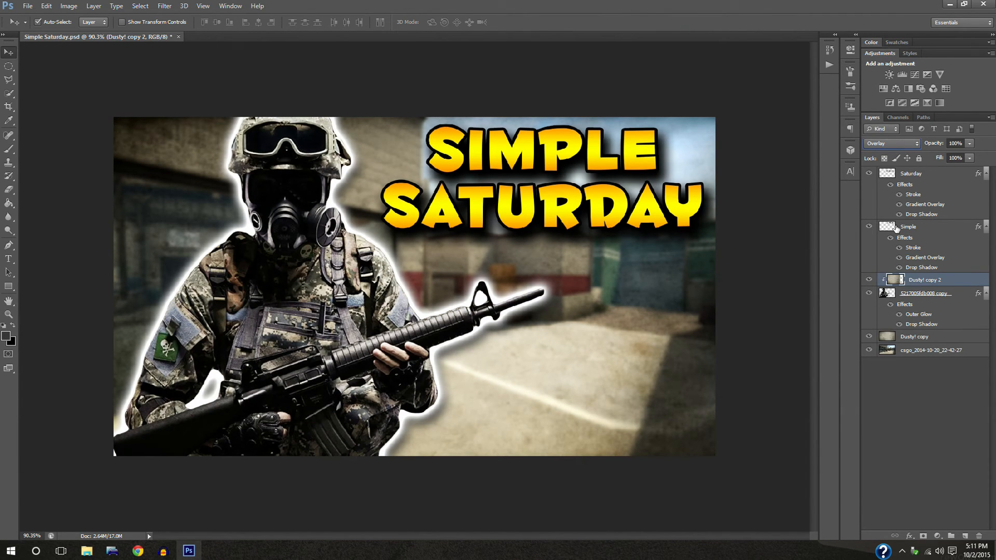
{"action": "key", "text": "Down"}
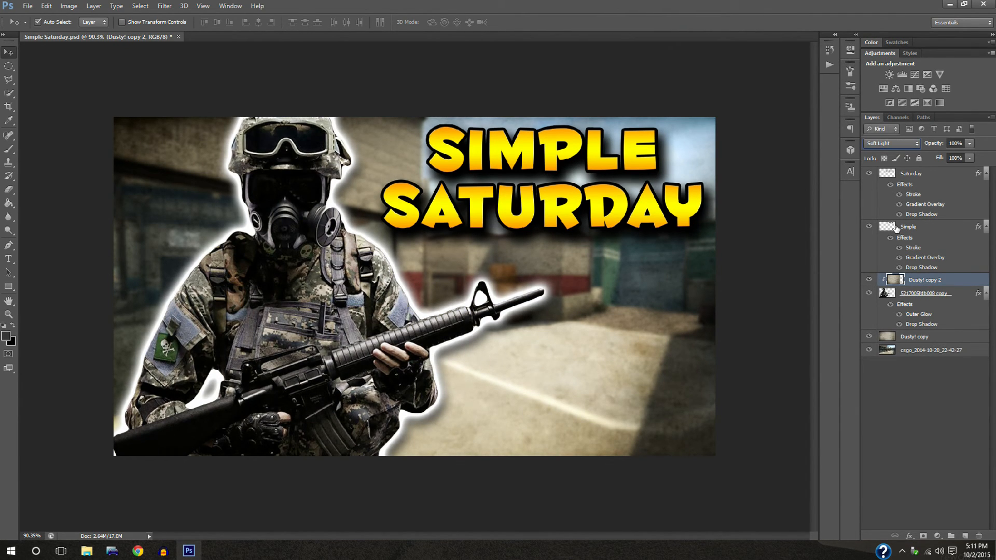
{"action": "key", "text": "Down"}
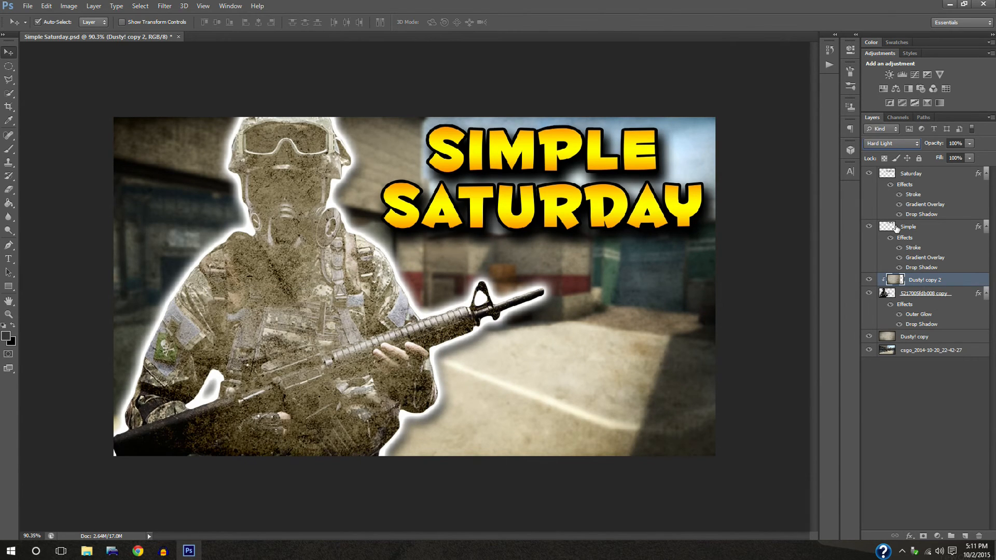
{"action": "key", "text": "Down"}
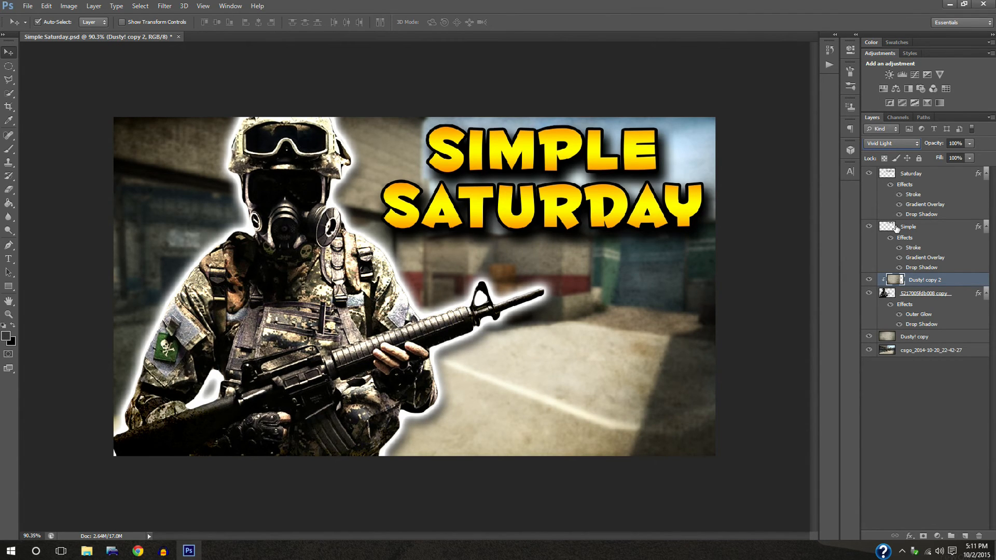
Step: Examine the whole thumbnail at a much reduced size and again at a larger size to judge its readability
{"action": "left_click", "coordinate": [521, 331]}
{"action": "key", "text": "ctrl+minus"}
{"action": "key", "text": "ctrl+minus"}
{"action": "key", "text": "ctrl+minus"}
{"action": "key", "text": "ctrl+minus"}
{"action": "scroll", "coordinate": [522, 333], "scroll_direction": "down", "scroll_amount": 5}
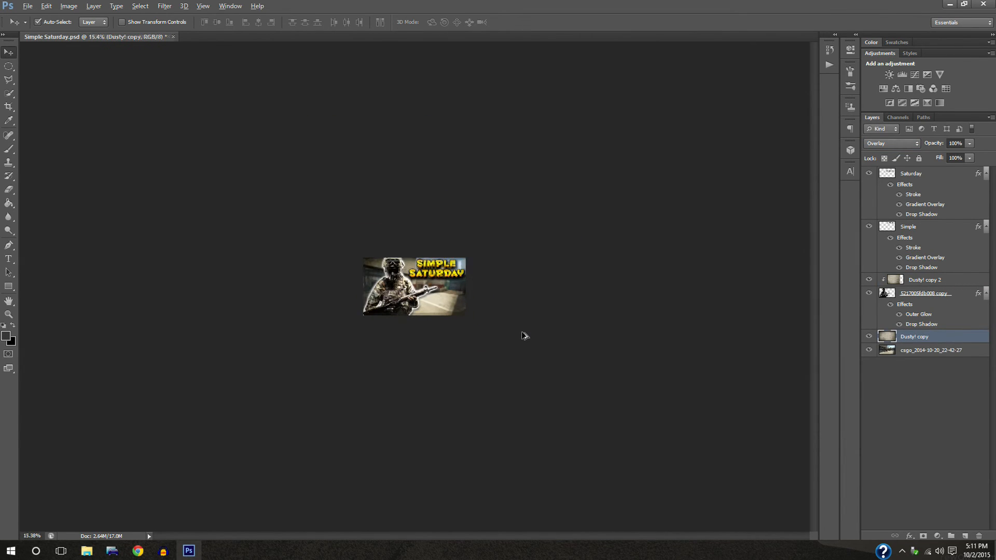
{"action": "scroll", "coordinate": [522, 333], "scroll_direction": "up", "scroll_amount": 6}
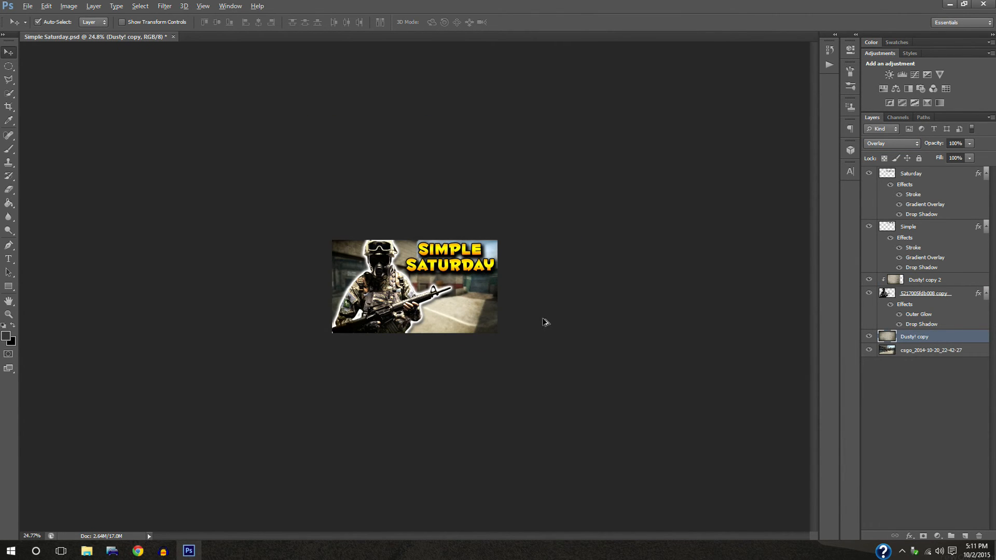
{"action": "scroll", "coordinate": [544, 322], "scroll_direction": "up", "scroll_amount": 9}
{"action": "scroll", "coordinate": [544, 321], "scroll_direction": "down", "scroll_amount": 2}
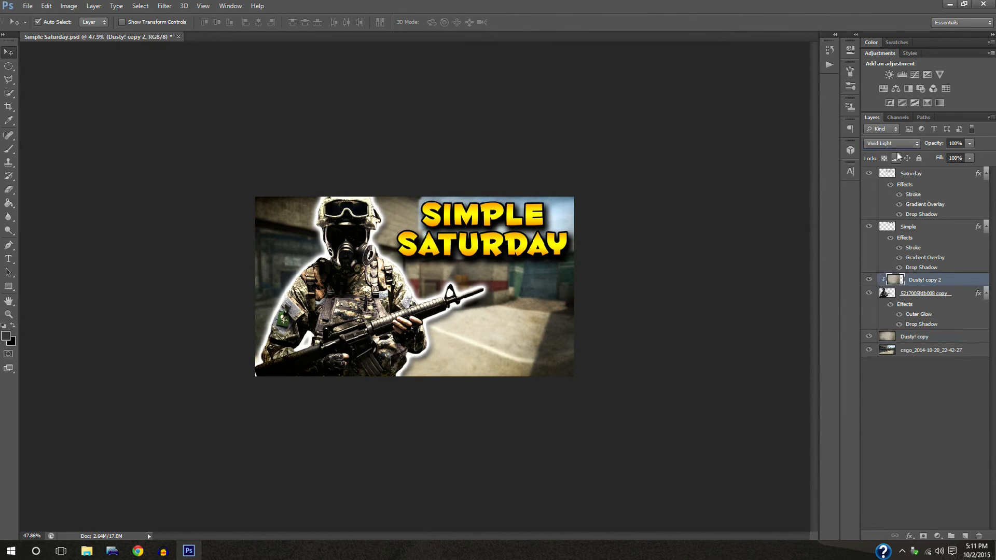
Step: Try the Hard Light blend mode on the Dusty! copy 2 layer and check the soldier at a reduced size
{"action": "left_click", "coordinate": [928, 280]}
{"action": "left_click", "coordinate": [889, 143]}
{"action": "left_click", "coordinate": [891, 296]}
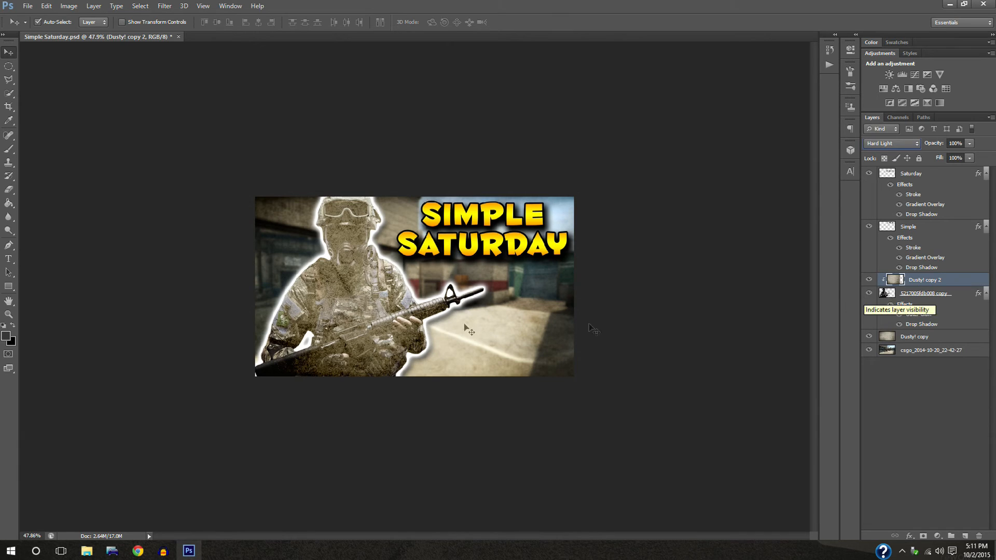
{"action": "left_click", "coordinate": [480, 325]}
{"action": "scroll", "coordinate": [480, 325], "scroll_direction": "down", "scroll_amount": 5}
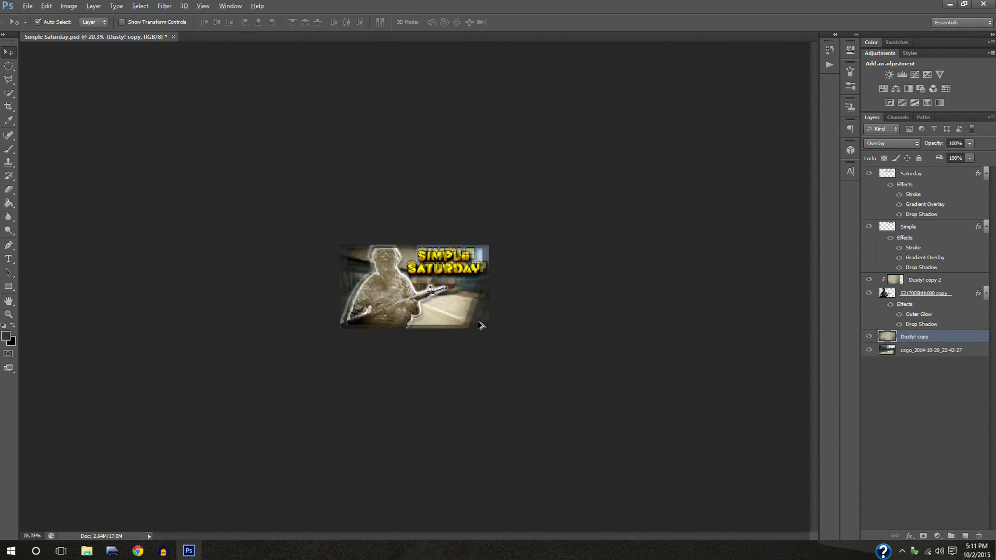
{"action": "scroll", "coordinate": [481, 324], "scroll_direction": "up", "scroll_amount": 7}
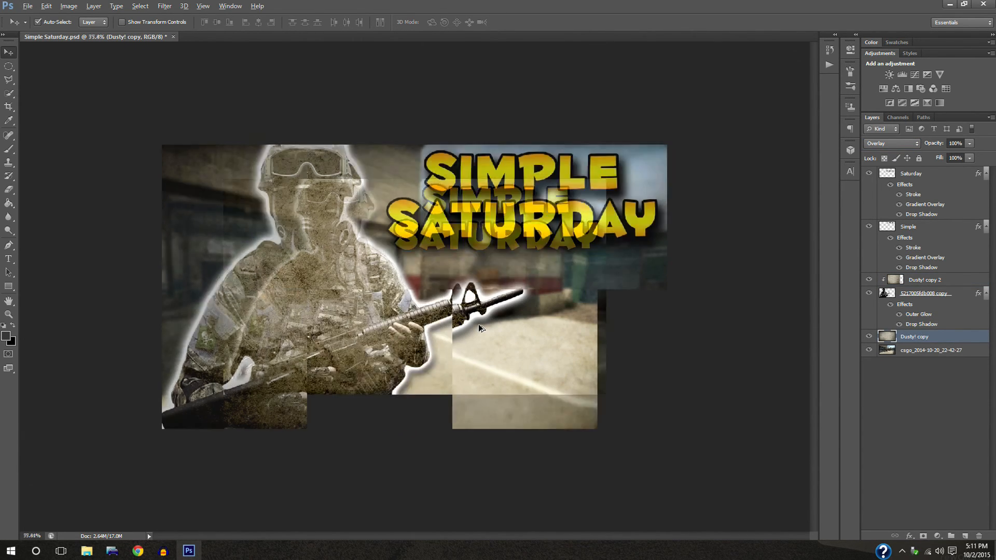
Step: Try successive blend modes on the Dusty! copy 2 layer, including Linear Light, Pin Light, Hard Mix and Difference
{"action": "left_click", "coordinate": [898, 147]}
{"action": "left_click", "coordinate": [942, 285]}
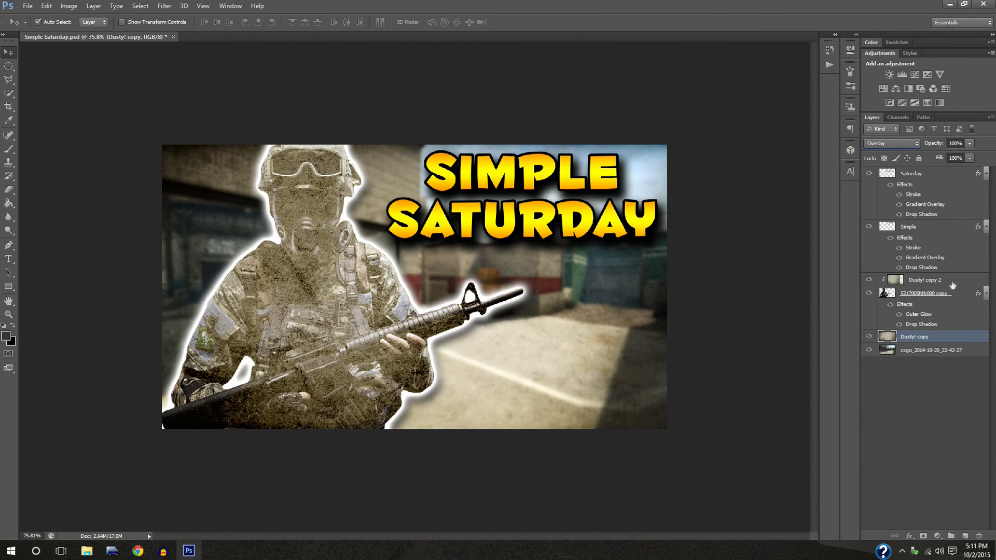
{"action": "left_click", "coordinate": [950, 282]}
{"action": "left_click", "coordinate": [895, 148]}
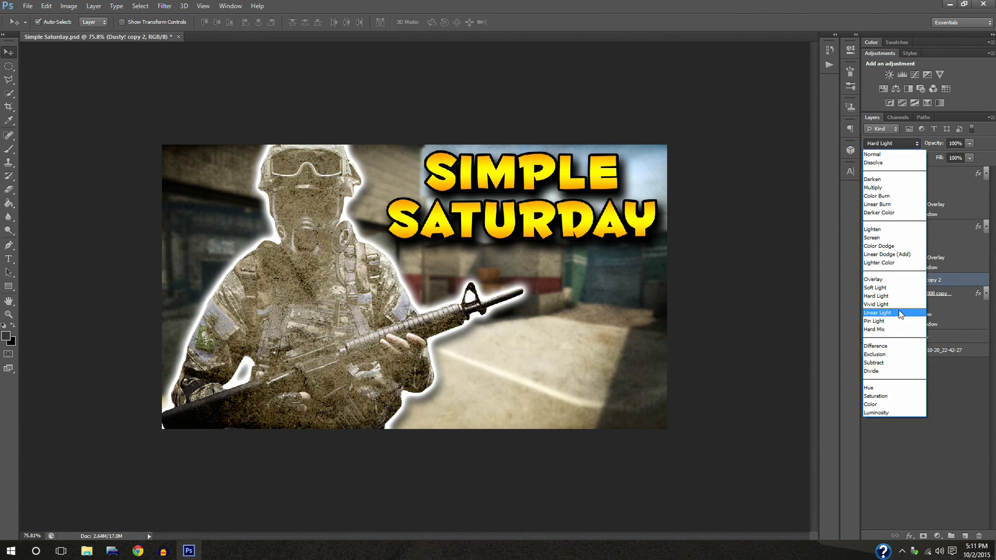
{"action": "left_click", "coordinate": [907, 310]}
{"action": "key", "text": "Down"}
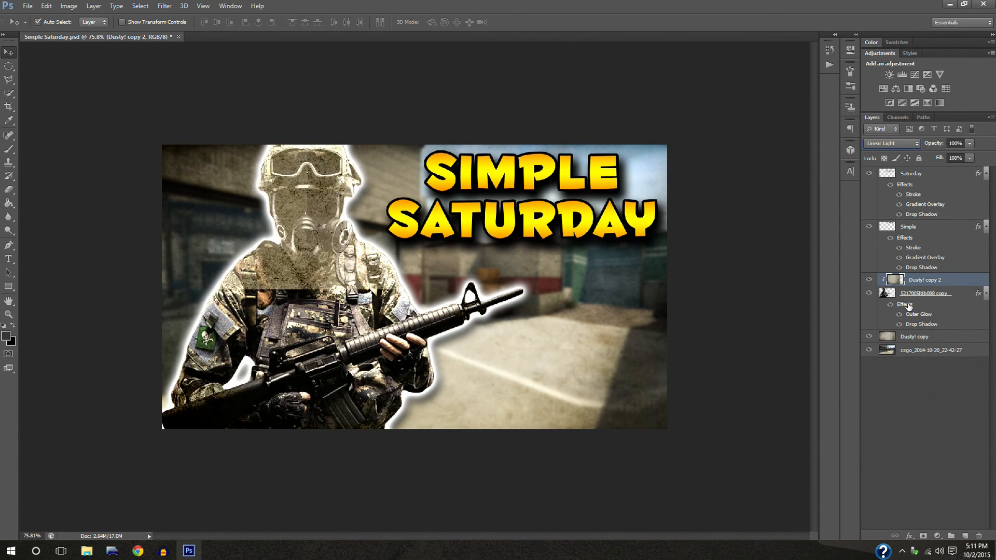
{"action": "key", "text": "Down"}
{"action": "key", "text": "Down"}
{"action": "key", "text": "Down"}
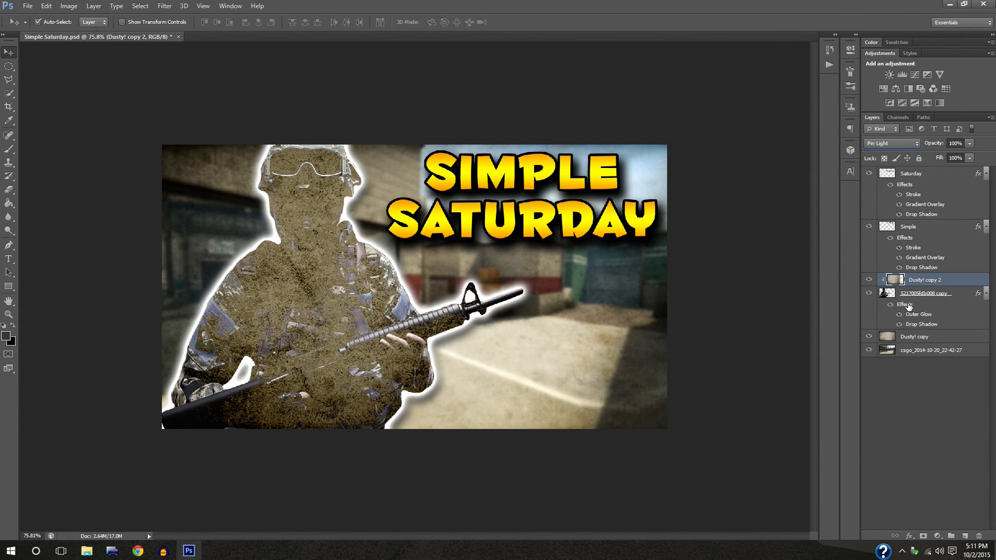
{"action": "key", "text": "Up"}
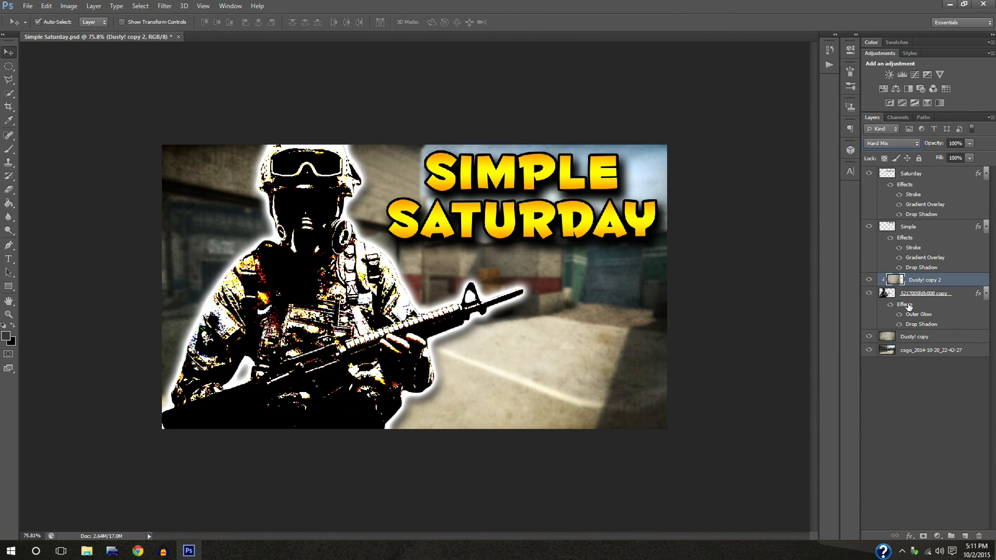
{"action": "key", "text": "Down"}
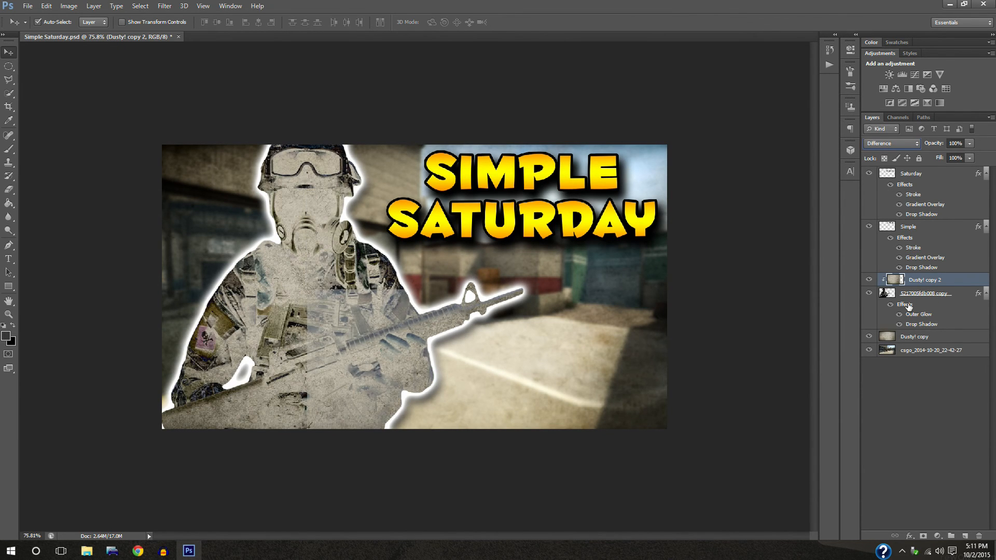
{"action": "key", "text": "Down"}
{"action": "key", "text": "Down"}
{"action": "key", "text": "Down"}
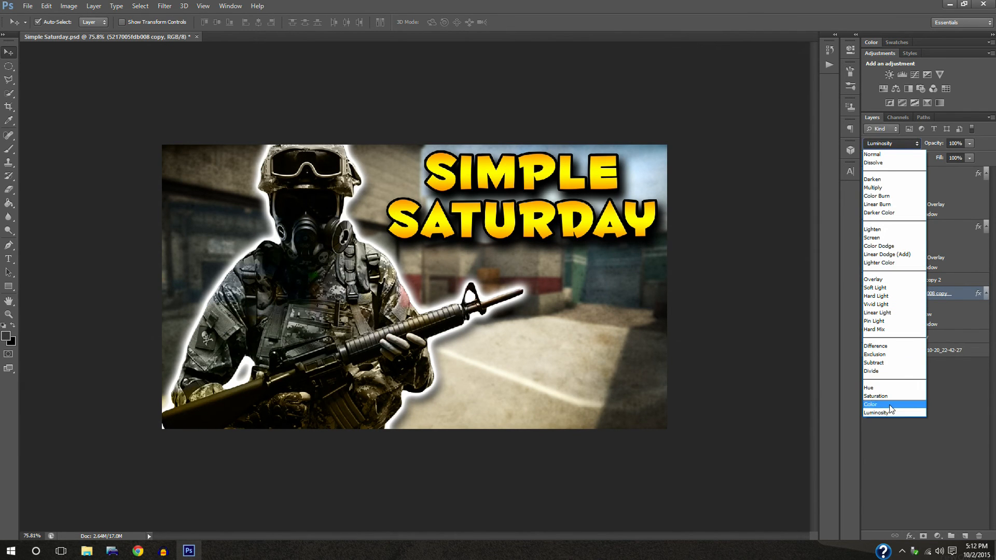
Step: Try Color mode on the soldier cutout layer, return it to Normal, and show the Dusty! copy 2 layer
{"action": "left_click", "coordinate": [890, 405]}
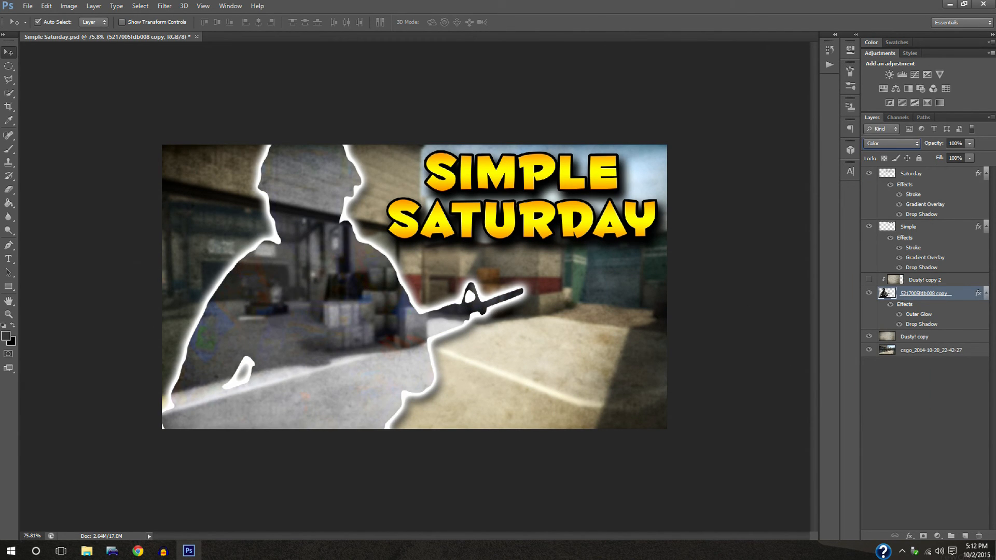
{"action": "left_click", "coordinate": [889, 144]}
{"action": "left_click", "coordinate": [884, 145]}
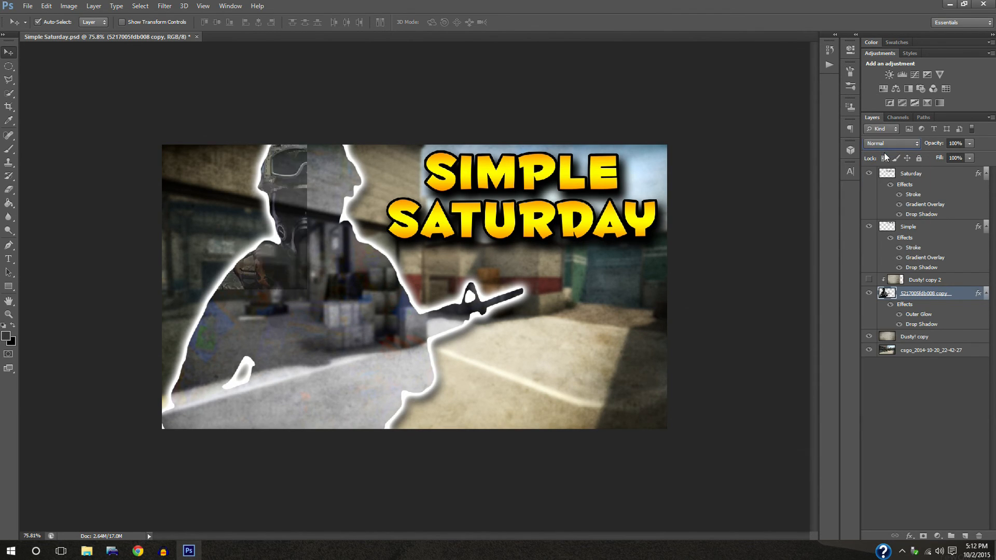
{"action": "left_click", "coordinate": [932, 282]}
{"action": "left_click", "coordinate": [868, 280]}
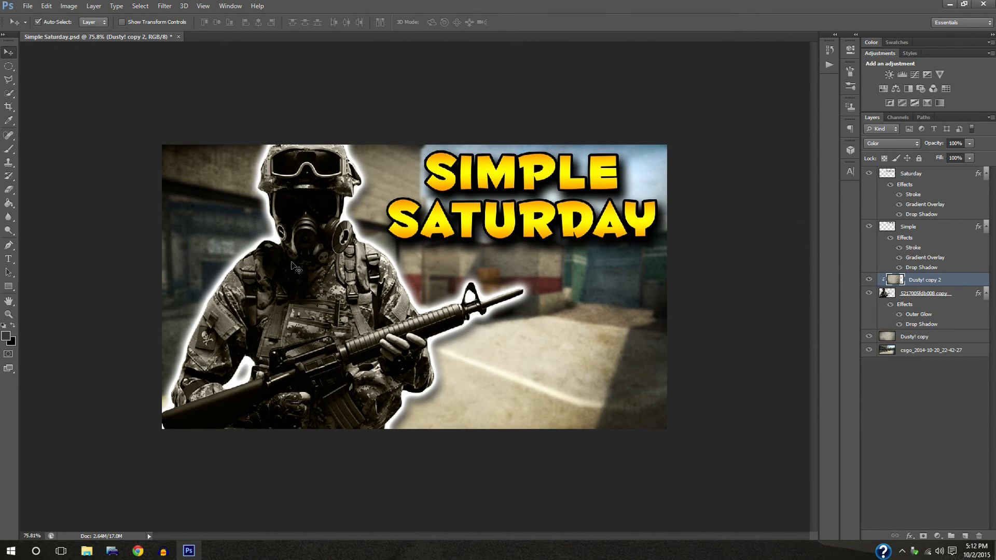
Step: Set the Dusty! copy 2 layer to Vivid Light blend mode at 61% opacity
{"action": "left_click", "coordinate": [897, 143]}
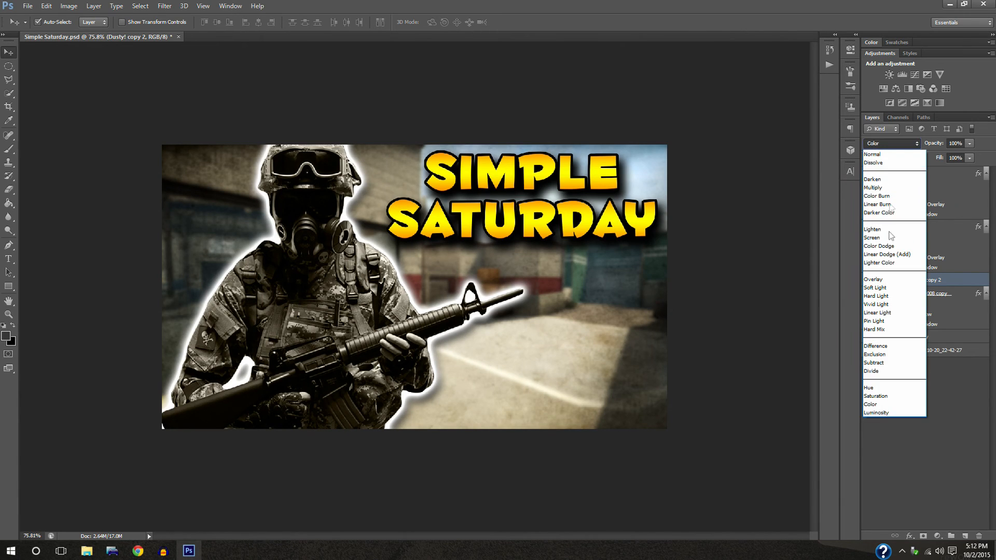
{"action": "left_click", "coordinate": [878, 390]}
{"action": "key", "text": "shift+minus"}
{"action": "key", "text": "shift+minus"}
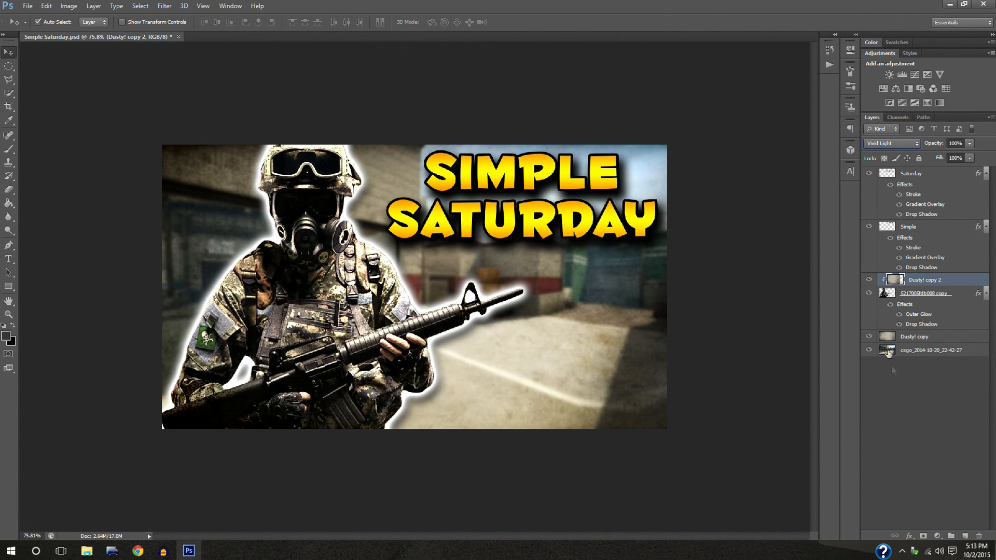
{"action": "left_click", "coordinate": [968, 144]}
{"action": "left_click_drag", "start_coordinate": [934, 157], "coordinate": [944, 158]}
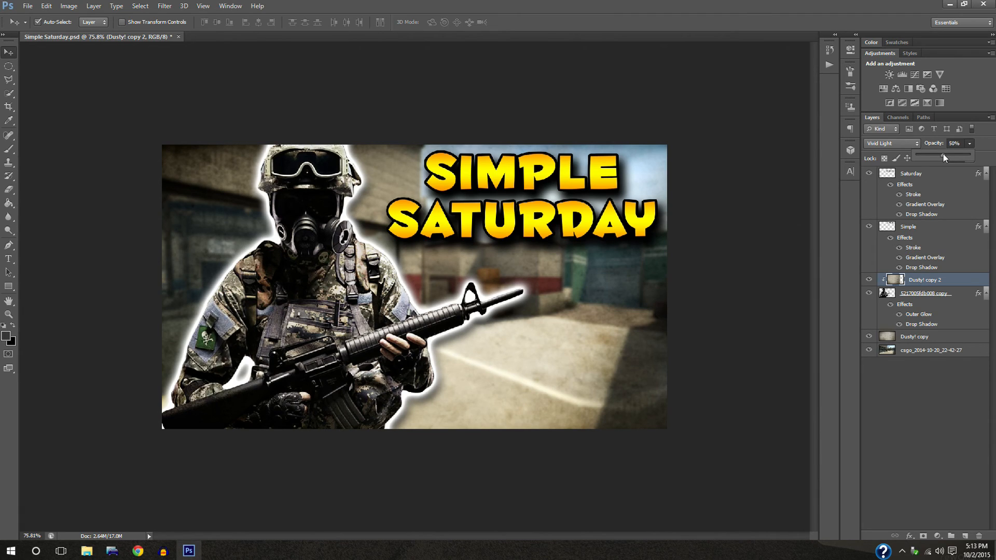
{"action": "left_click_drag", "start_coordinate": [947, 154], "coordinate": [947, 154]}
Step: Compare the soldier with and without the Dusty! copy 2 texture and examine the thumbnail at reduced sizes
{"action": "left_click", "coordinate": [868, 280]}
{"action": "left_click", "coordinate": [868, 280]}
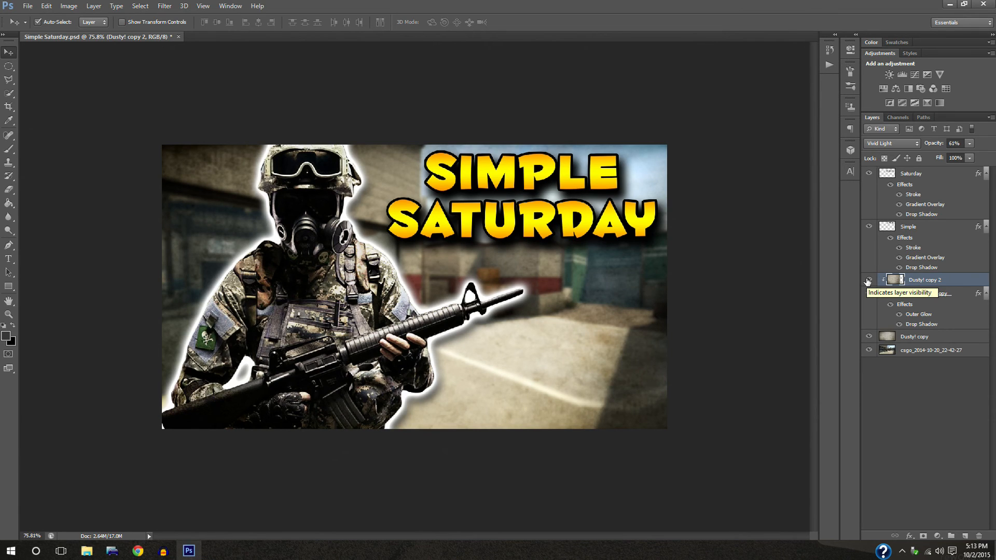
{"action": "key", "text": "ctrl+minus"}
{"action": "key", "text": "ctrl+minus"}
{"action": "key", "text": "ctrl+minus"}
{"action": "key", "text": "ctrl+minus"}
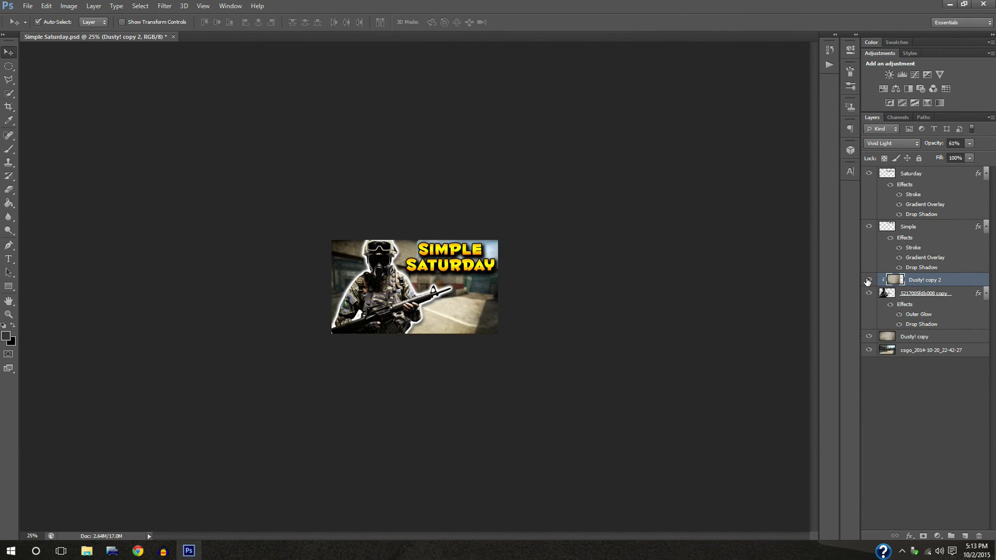
{"action": "key", "text": "ctrl+plus"}
{"action": "key", "text": "ctrl+plus"}
{"action": "key", "text": "ctrl+plus"}
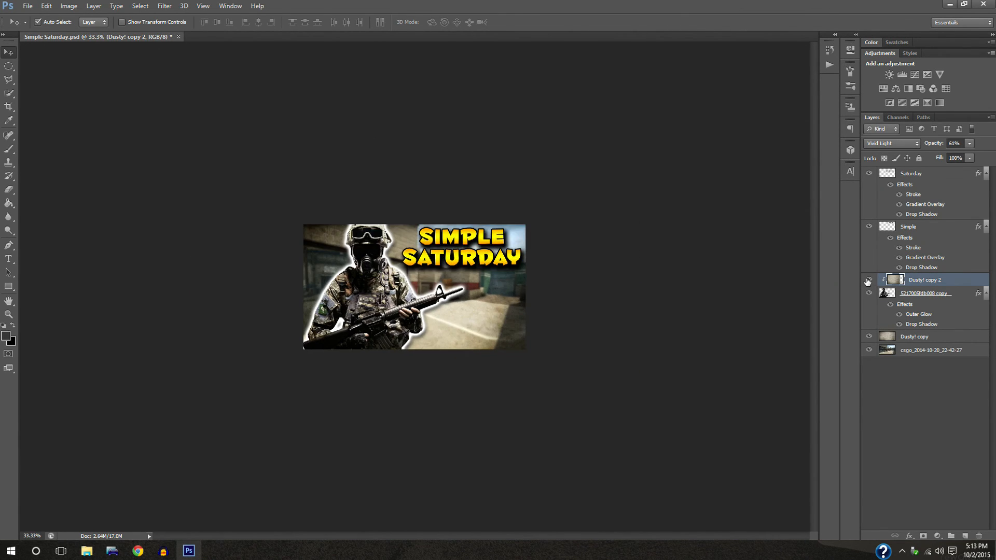